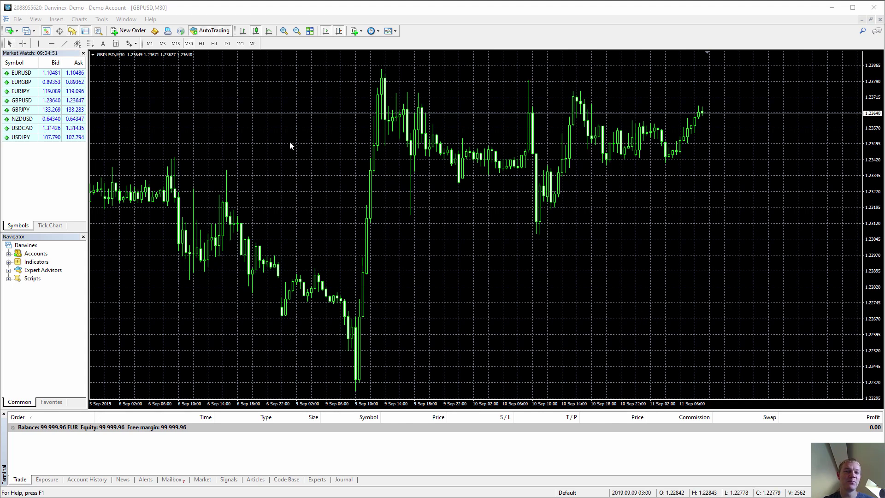
# - In the GBPUSD chart properties, set background White, foreground DimGray and grid Lavender
pyautogui.rightClick(272, 127)
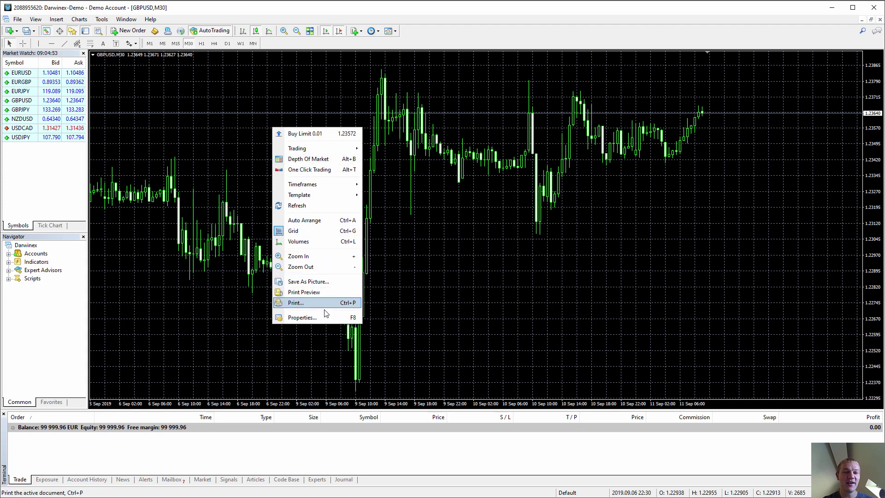
pyautogui.click(323, 317)
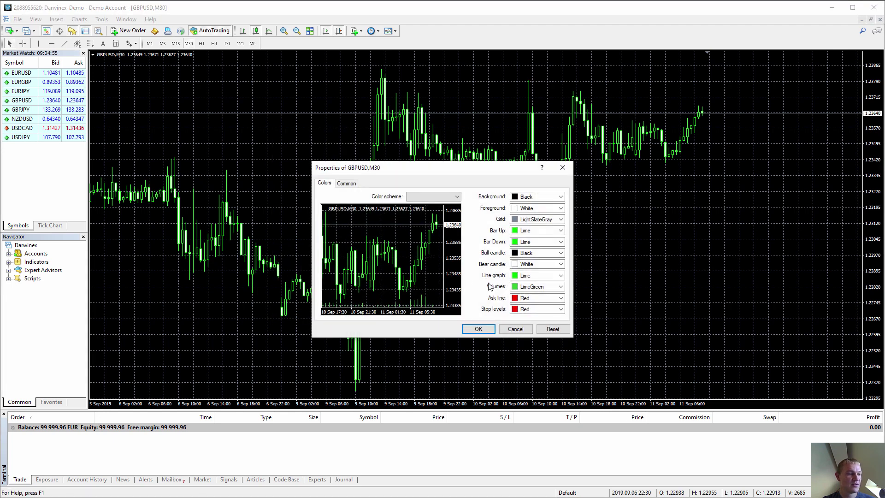
pyautogui.click(549, 196)
pyautogui.write('white')
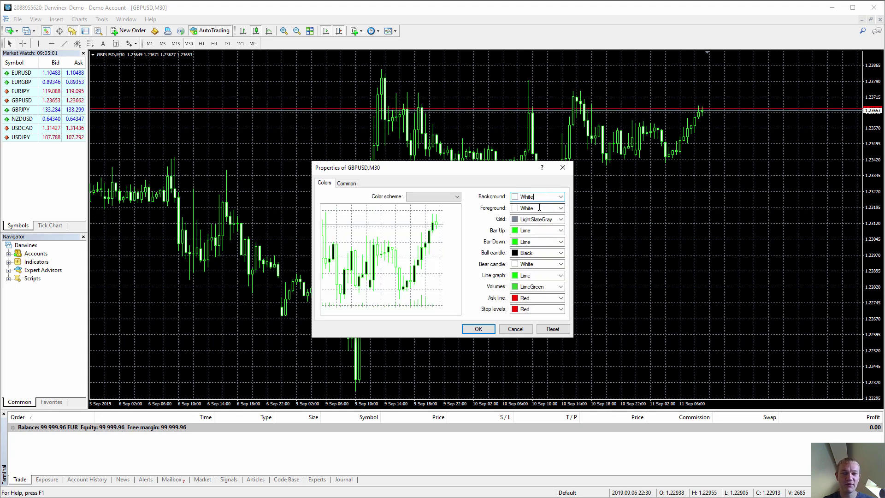
pyautogui.click(546, 208)
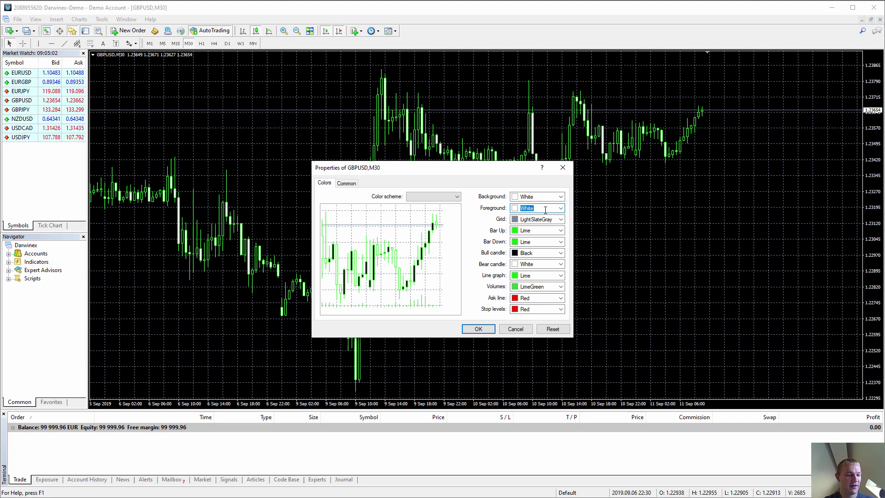
pyautogui.write('dimgray')
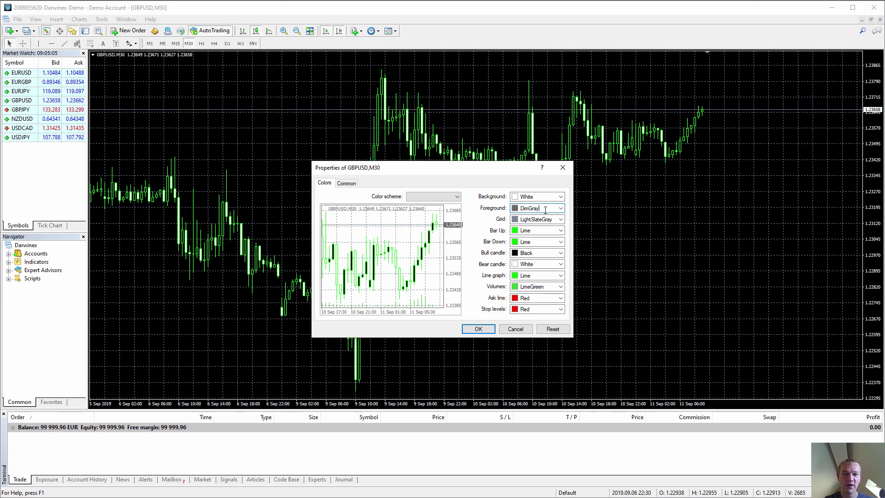
pyautogui.click(553, 220)
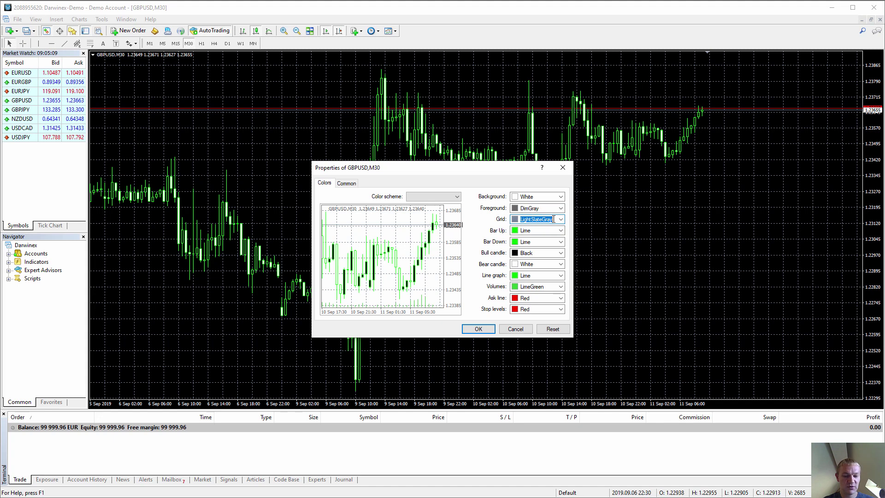
pyautogui.write('Lavender')
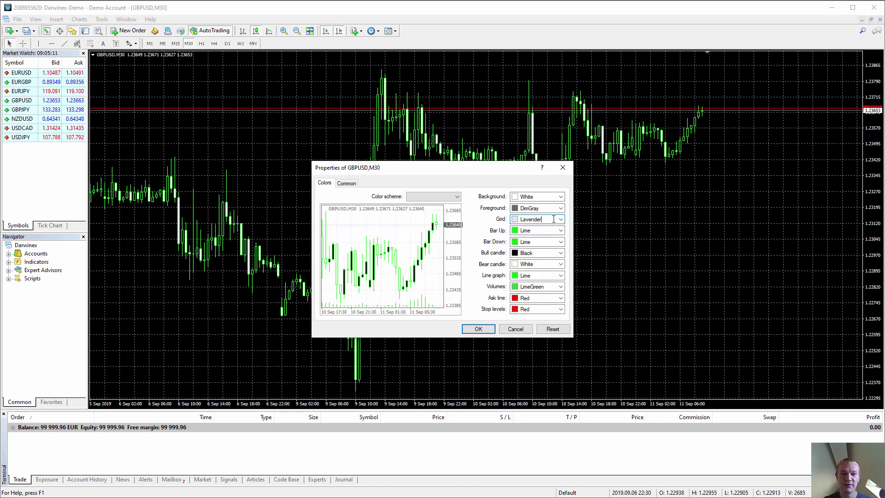
# - Get the Bar Up colour field ready for editing, to make it LimeGreen
pyautogui.click(562, 231)
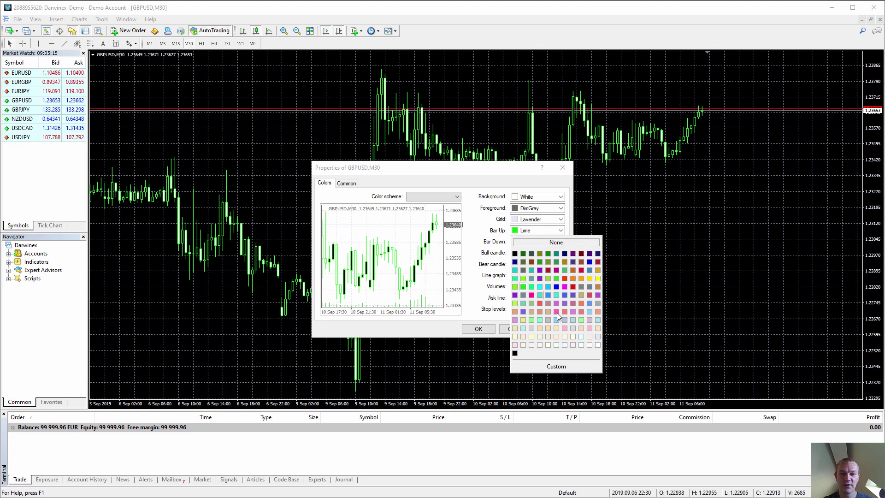
pyautogui.click(560, 231)
pyautogui.click(561, 242)
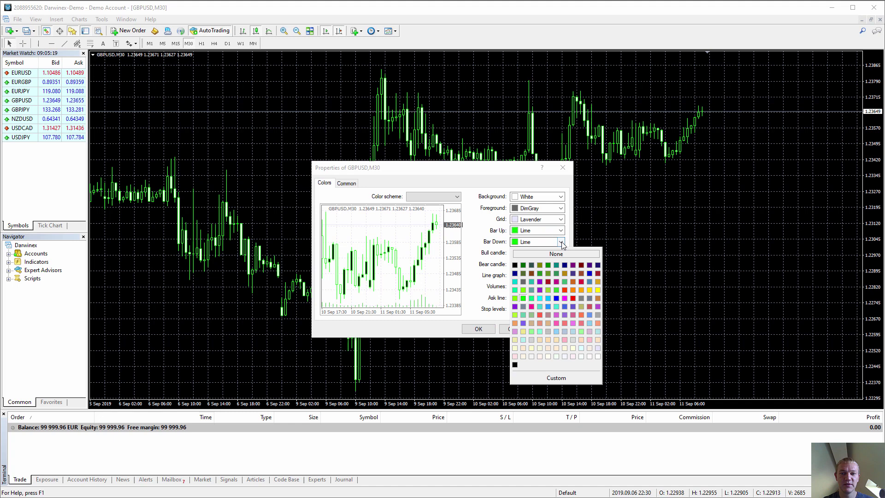
pyautogui.click(560, 230)
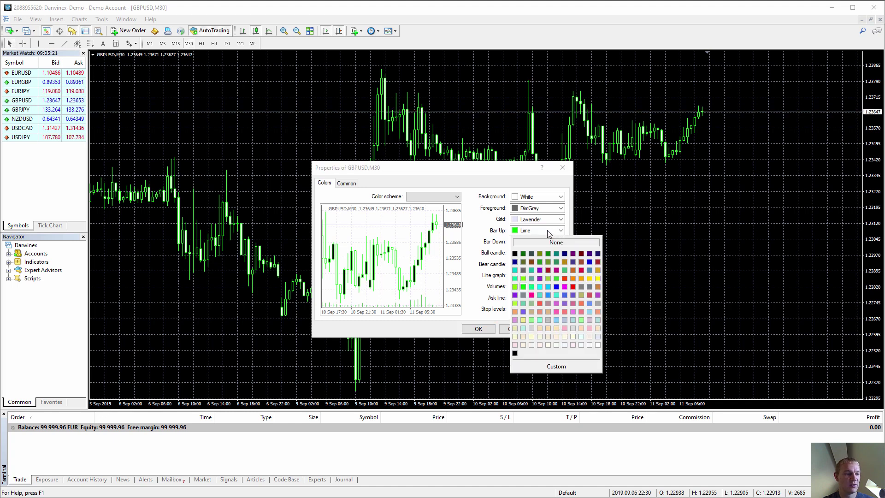
pyautogui.click(542, 230)
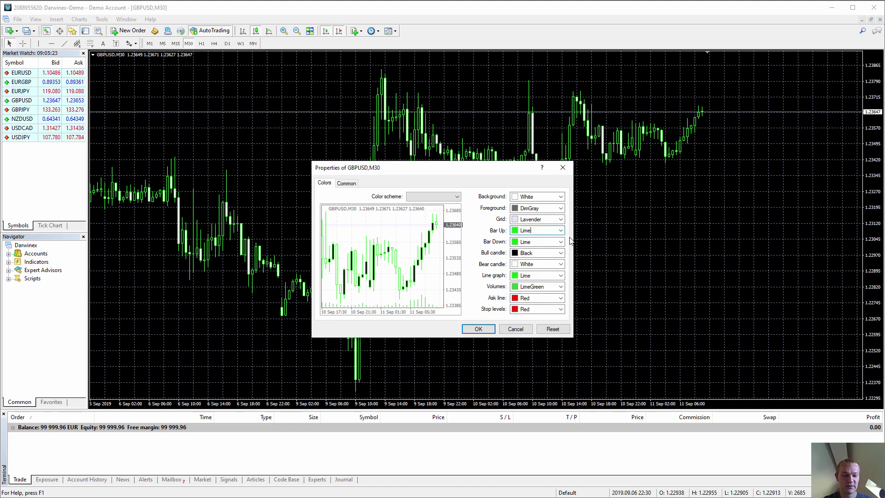
# - Set Bar Up to LimeGreen, Bar Down to OrangeRed and Bull candle to LightGreen
pyautogui.write('Green')
pyautogui.press('Tab')
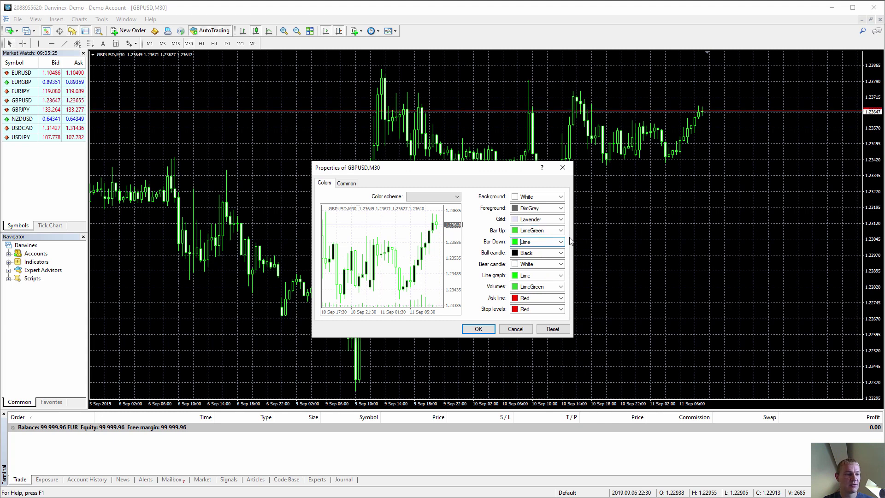
pyautogui.hotkey('shift', 'End')
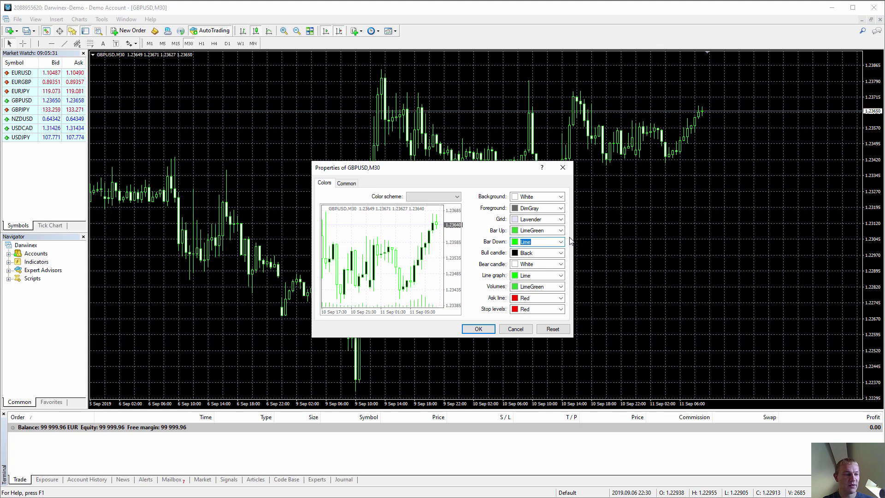
pyautogui.write('OrangeRed')
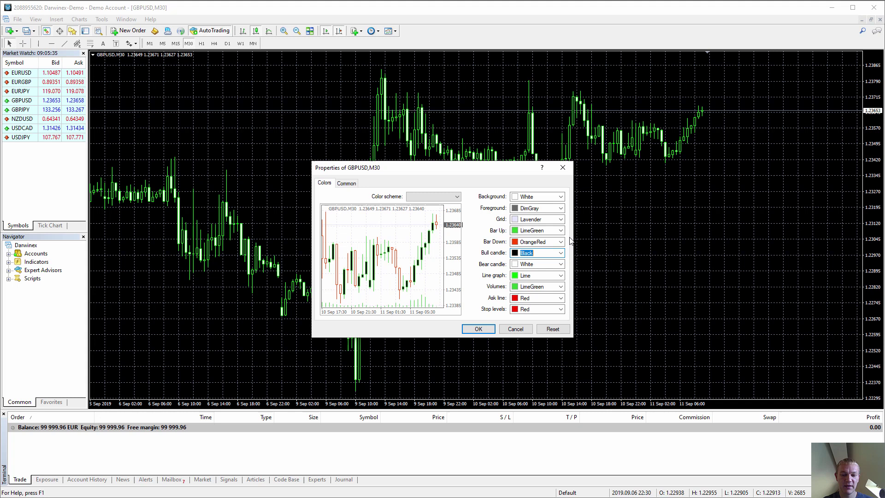
pyautogui.press('Tab')
pyautogui.write('Lime')
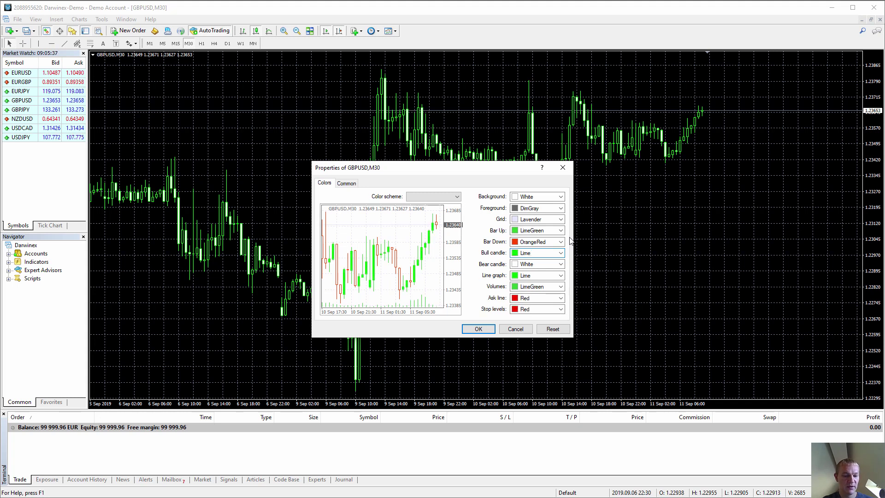
pyautogui.write('Green')
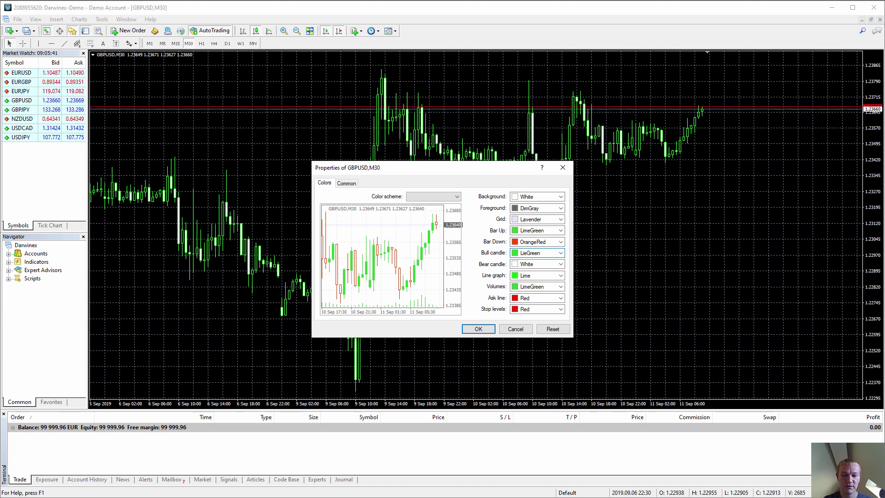
pyautogui.write('LightGreen')
# - Set Bear candle Tomato, Line graph LimeGreen, Ask line OrangeRed and Stop levels Tomato
pyautogui.press('Tab')
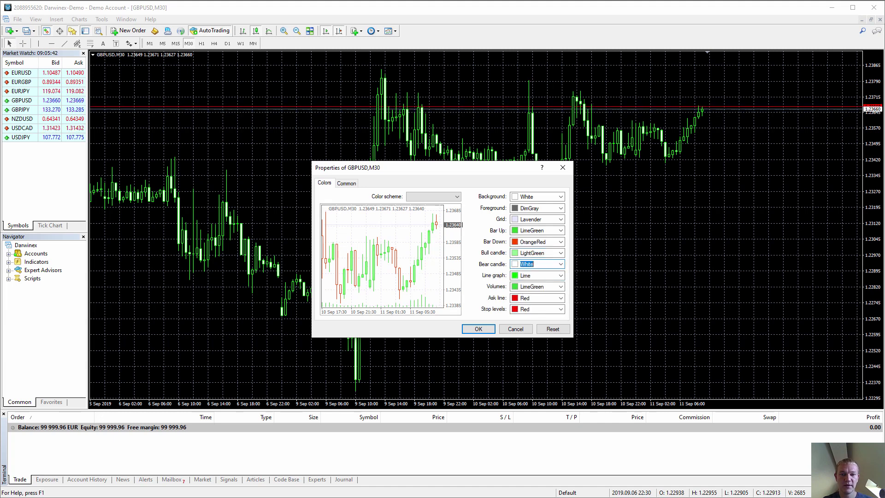
pyautogui.write('Tomato')
pyautogui.press('Tab')
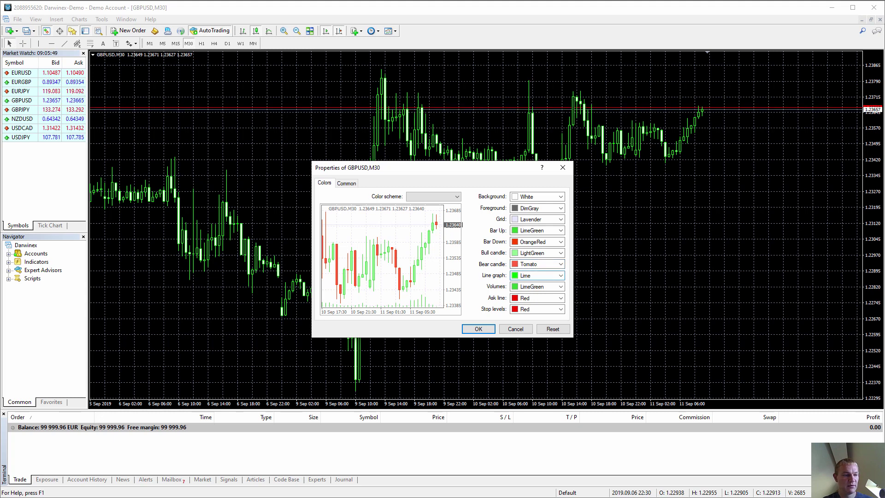
pyautogui.write('Green')
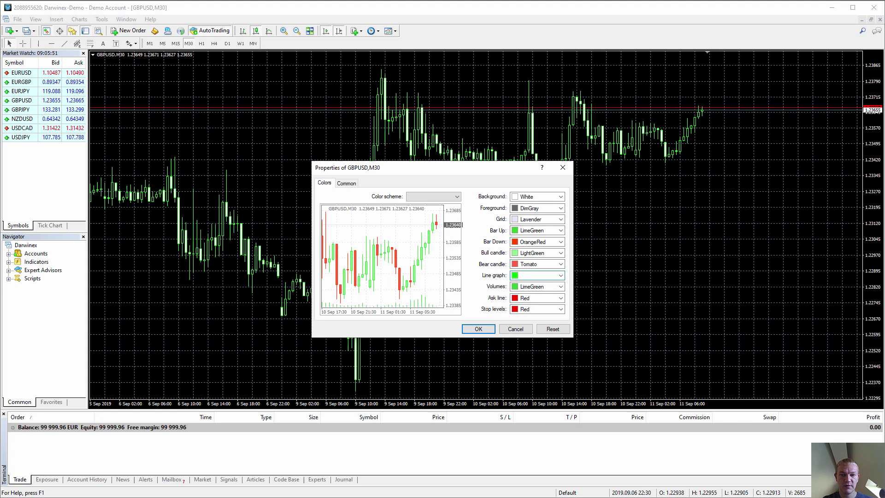
pyautogui.press('Tab')
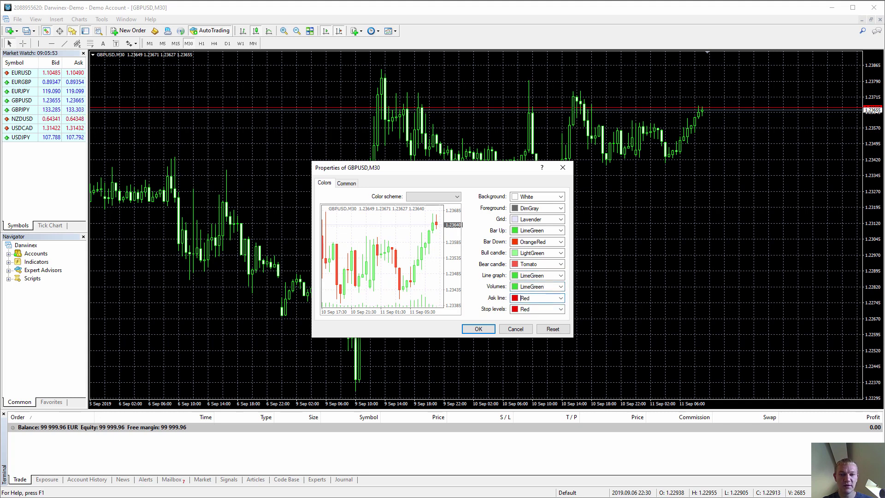
pyautogui.write('OrangeRed')
pyautogui.press('Tab')
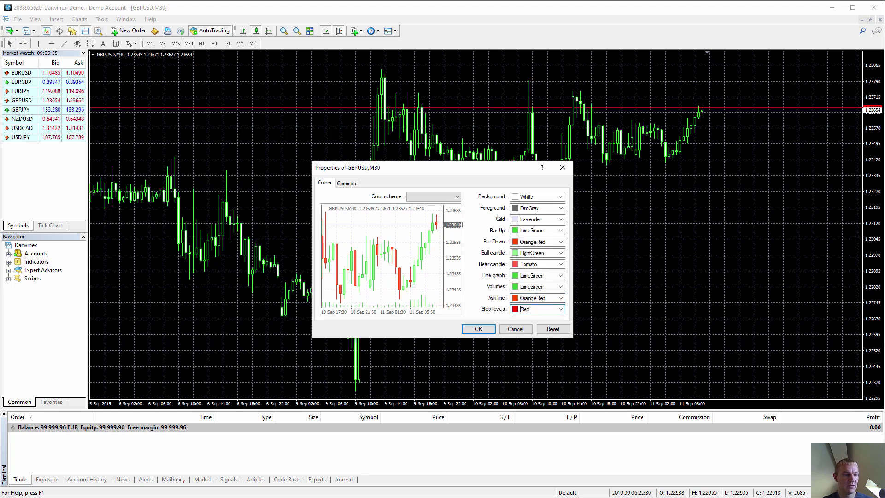
pyautogui.write('Red')
pyautogui.press('Return')
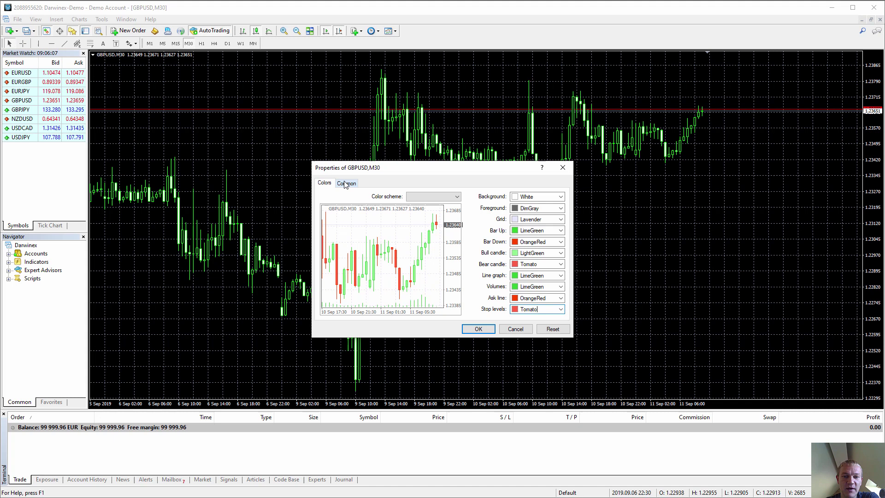
# - On the Common tab, toggle Chart shift off and back on so it stays enabled
pyautogui.click(324, 183)
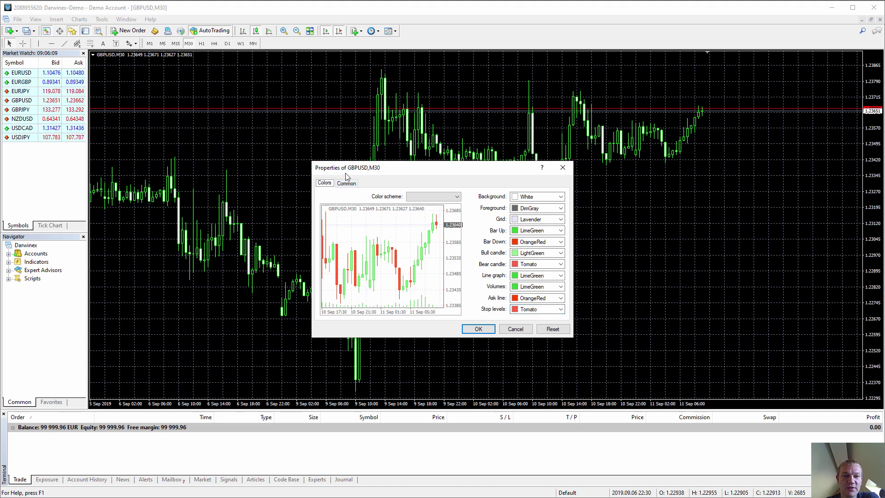
pyautogui.click(346, 184)
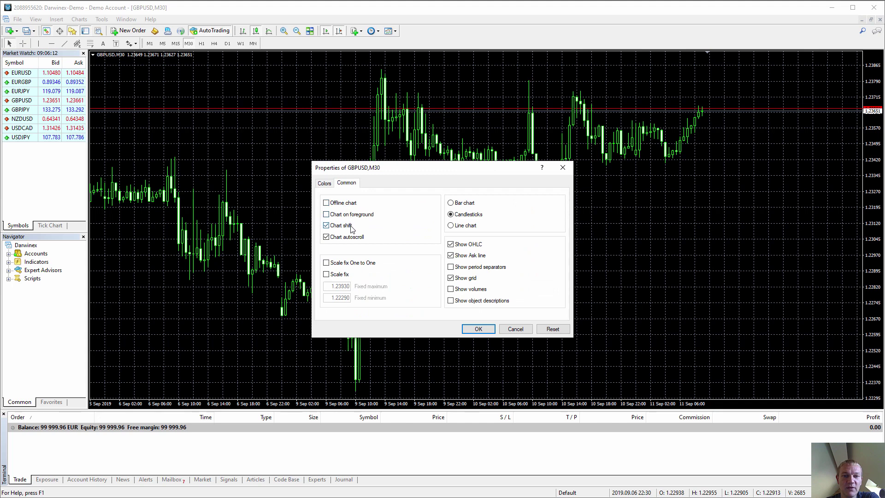
pyautogui.click(334, 229)
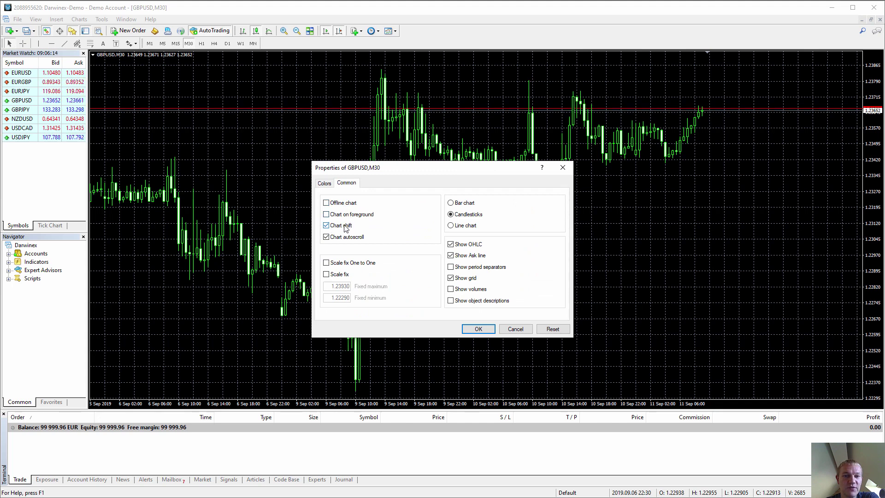
pyautogui.click(335, 229)
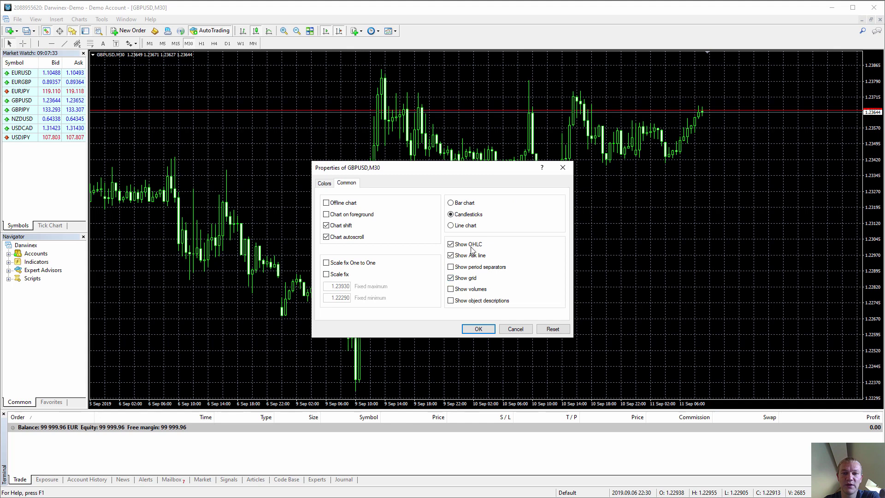
# - Apply the new colour scheme to the GBPUSD chart, zooming in and back out
pyautogui.click(478, 329)
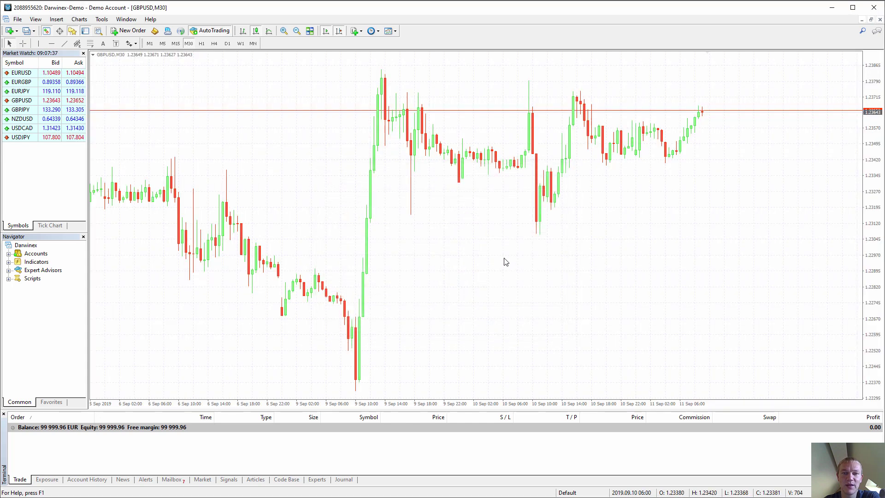
pyautogui.click(283, 31)
pyautogui.click(284, 31)
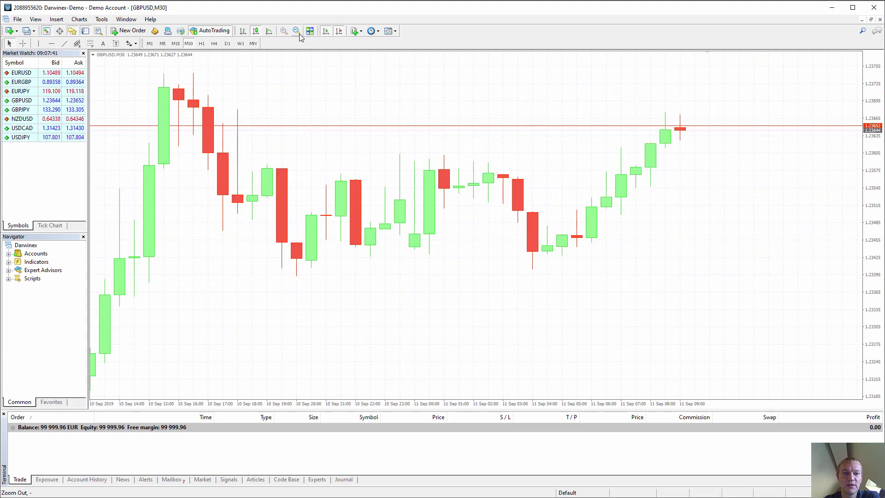
pyautogui.click(297, 31)
pyautogui.click(297, 31)
pyautogui.click(296, 31)
pyautogui.click(299, 34)
pyautogui.click(299, 34)
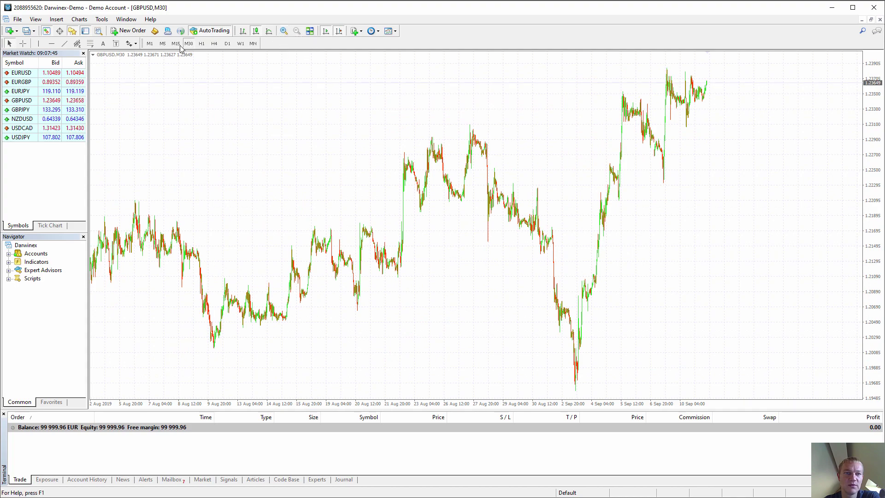
# - Switch to M5 and zoom in, then switch to H1 and zoom out to 5–11 September
pyautogui.click(163, 46)
pyautogui.click(283, 31)
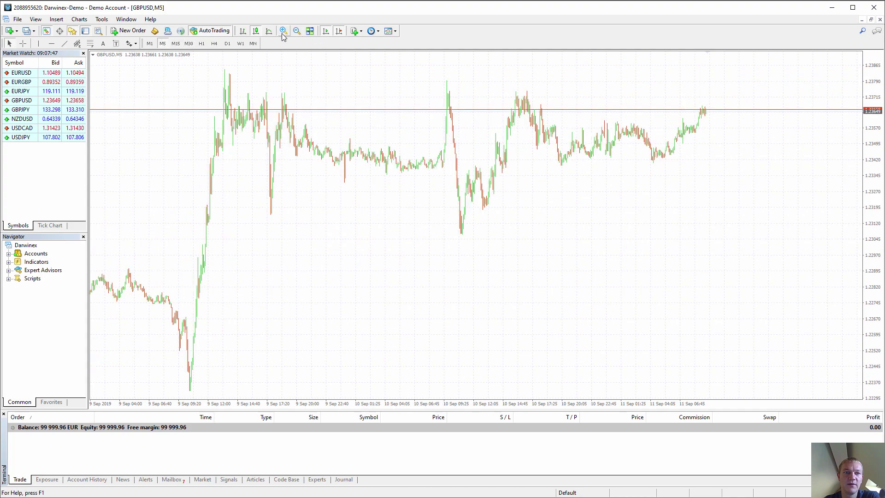
pyautogui.click(283, 31)
pyautogui.click(283, 31)
pyautogui.click(284, 31)
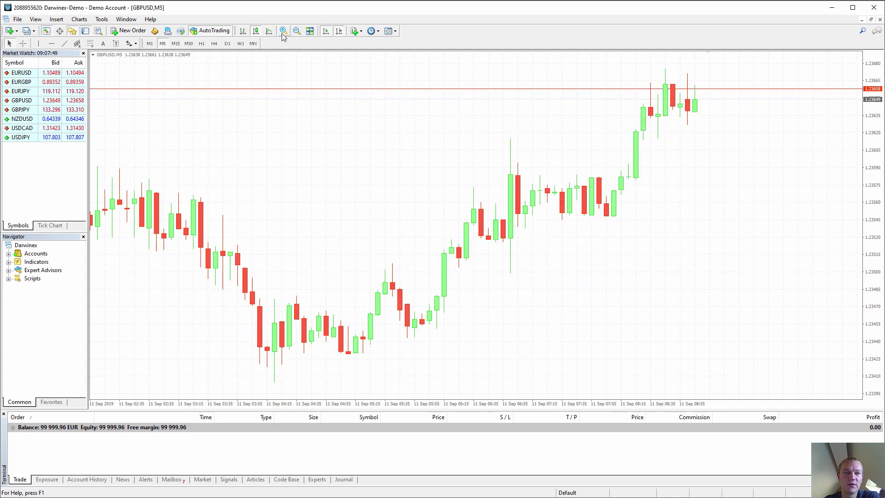
pyautogui.click(283, 34)
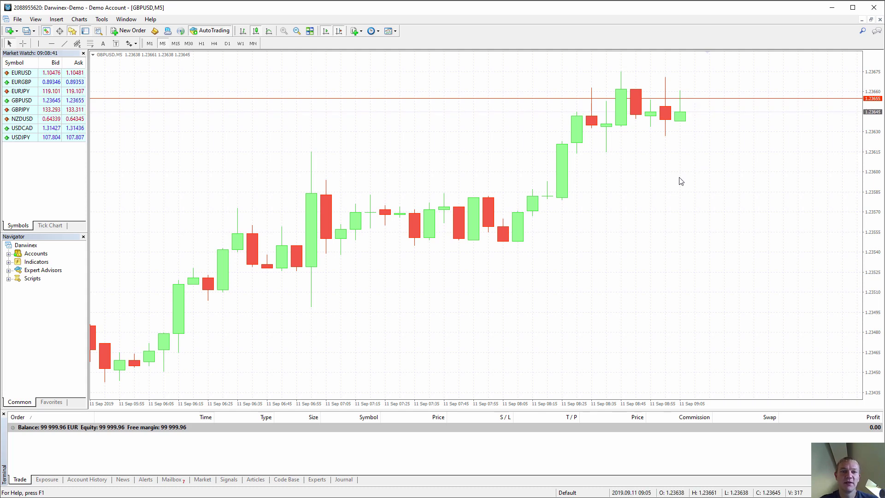
pyautogui.click(202, 43)
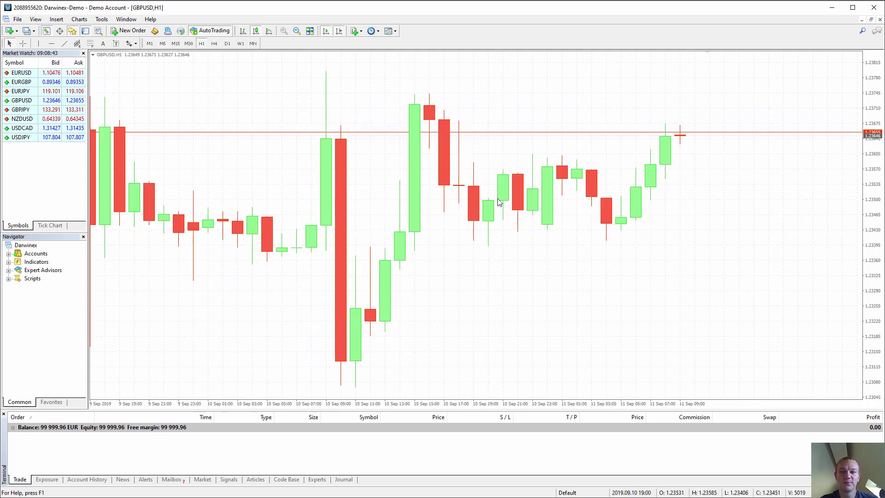
pyautogui.press('-')
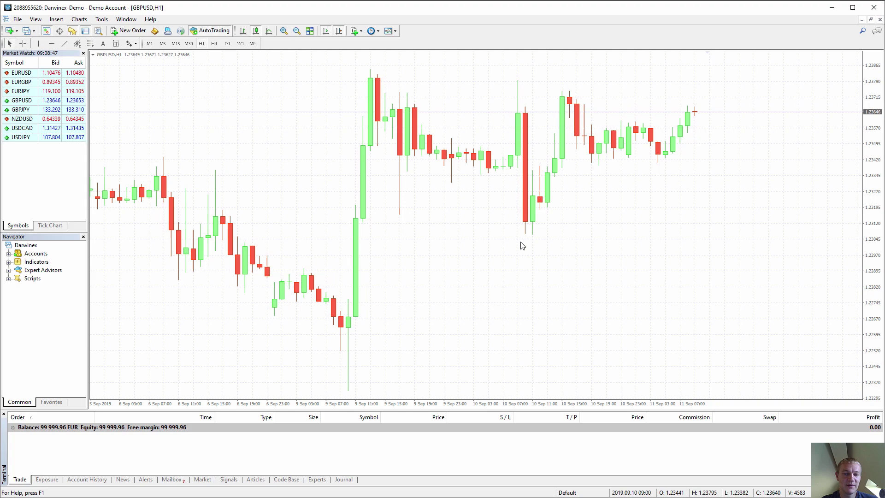
# - Save the current chart setup as template 'default', replacing the existing default.tpl
pyautogui.click(391, 31)
pyautogui.click(408, 45)
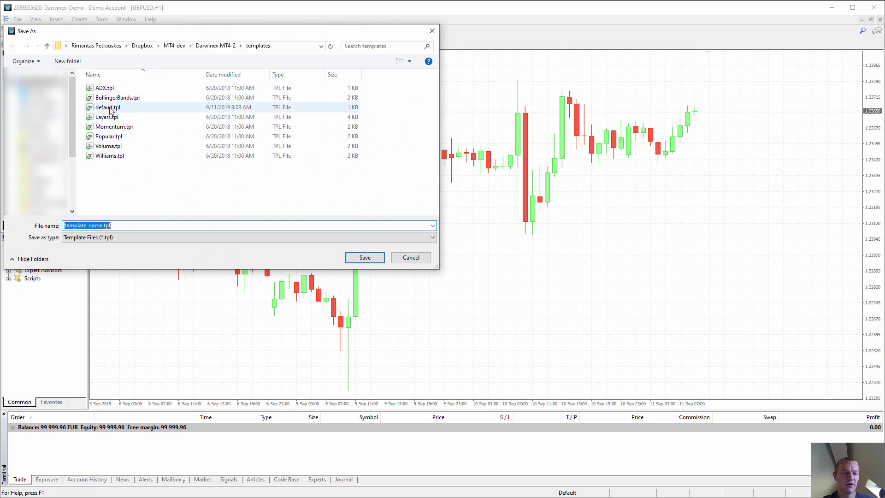
pyautogui.write('default')
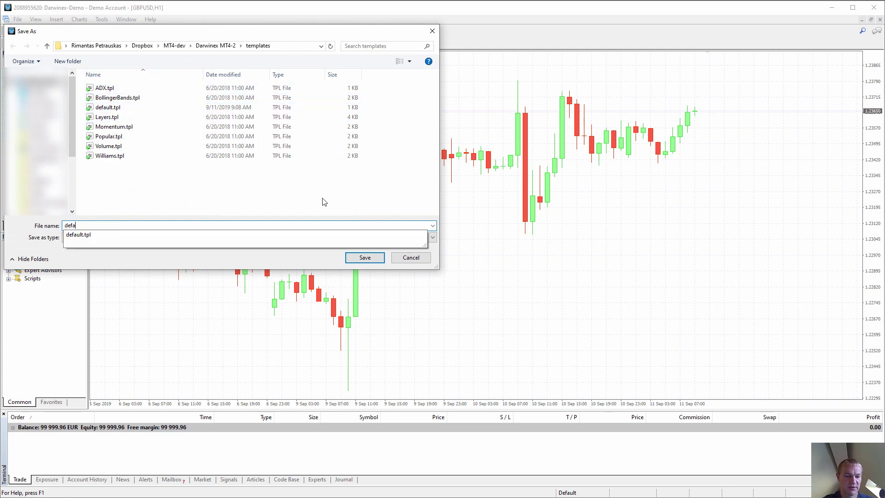
pyautogui.click(323, 199)
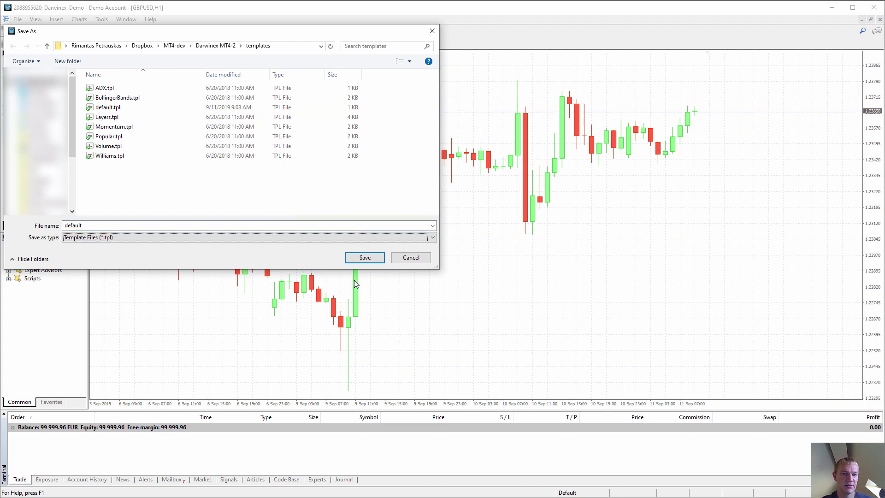
pyautogui.click(352, 258)
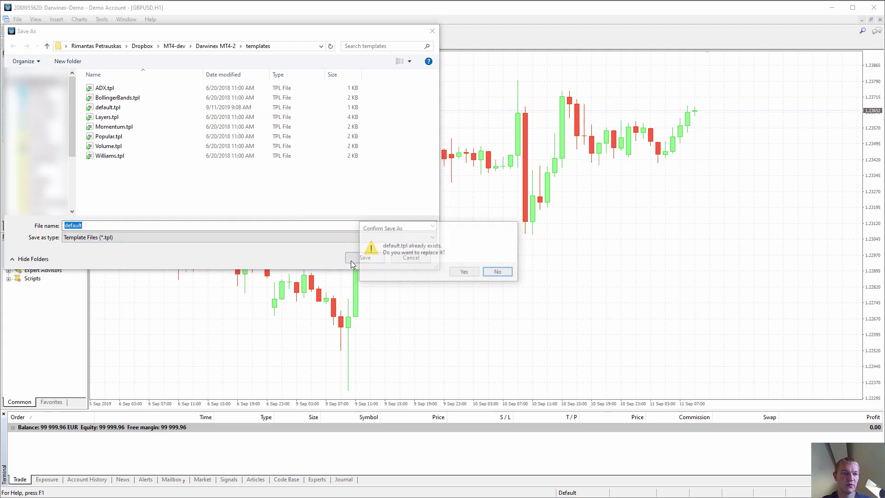
pyautogui.click(463, 272)
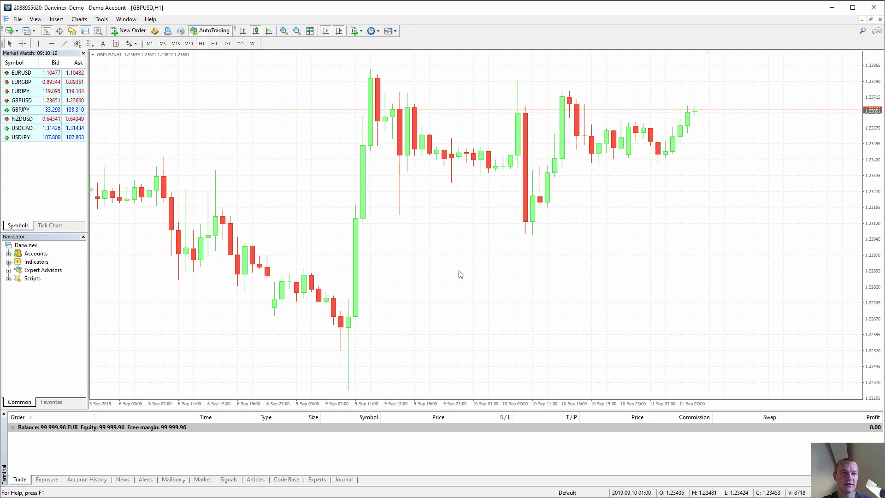
# - Open chart windows for EURGBP, EURJPY, GBPUSD, GBPJPY and NZDUSD from Market Watch
pyautogui.rightClick(52, 83)
pyautogui.click(67, 96)
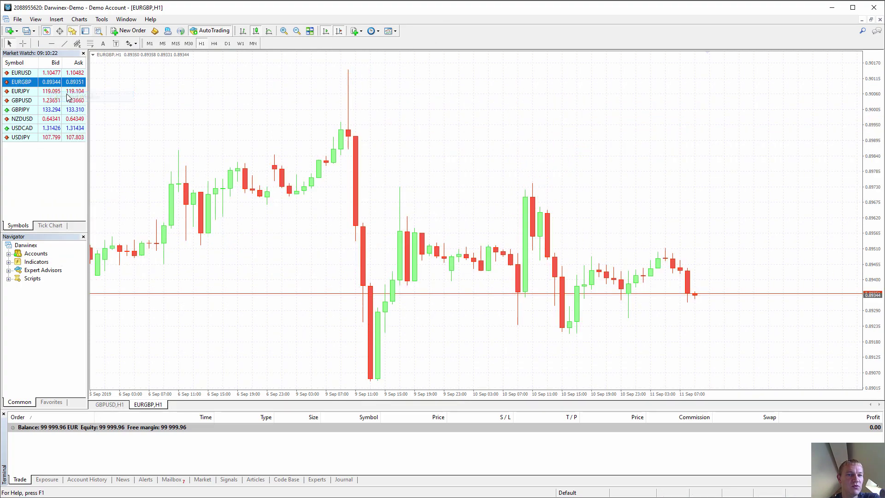
pyautogui.rightClick(60, 92)
pyautogui.click(69, 104)
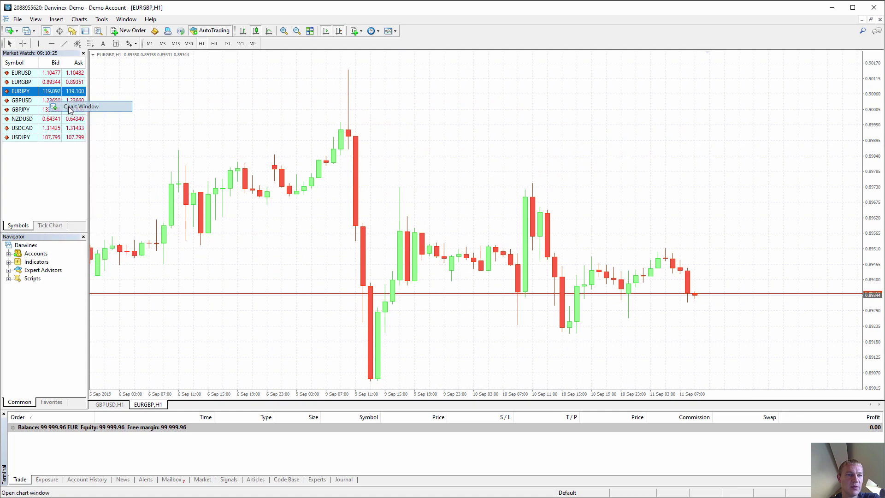
pyautogui.rightClick(52, 100)
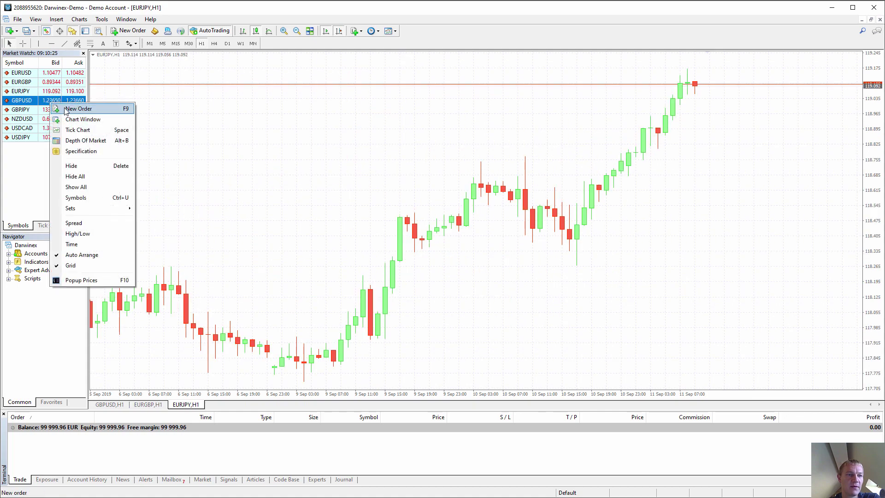
pyautogui.click(63, 116)
pyautogui.rightClick(55, 110)
pyautogui.click(59, 126)
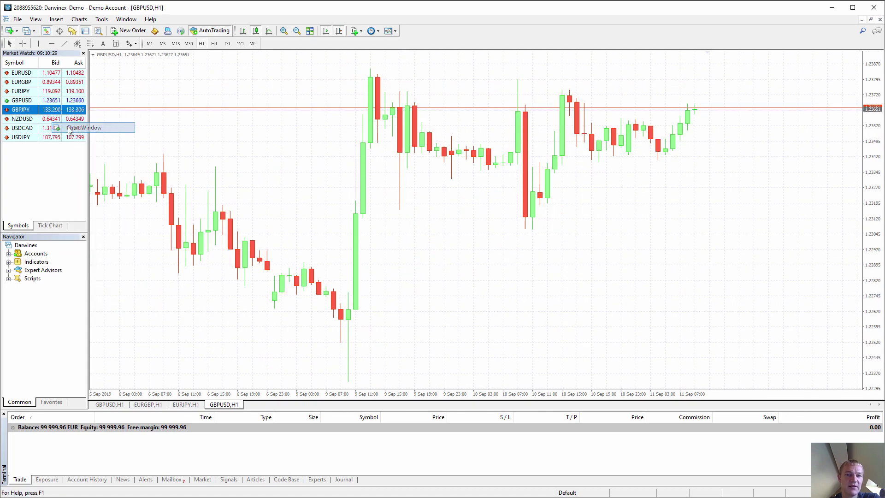
pyautogui.rightClick(53, 119)
pyautogui.click(58, 134)
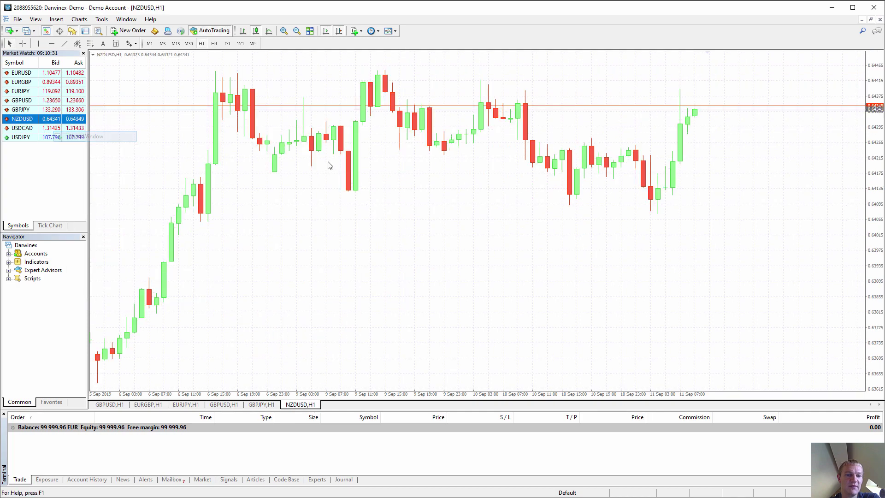
# - Close the NZDUSD, GBPJPY, GBPUSD and EURJPY charts and make EURGBP a floating window
pyautogui.click(880, 20)
pyautogui.click(880, 20)
pyautogui.click(880, 20)
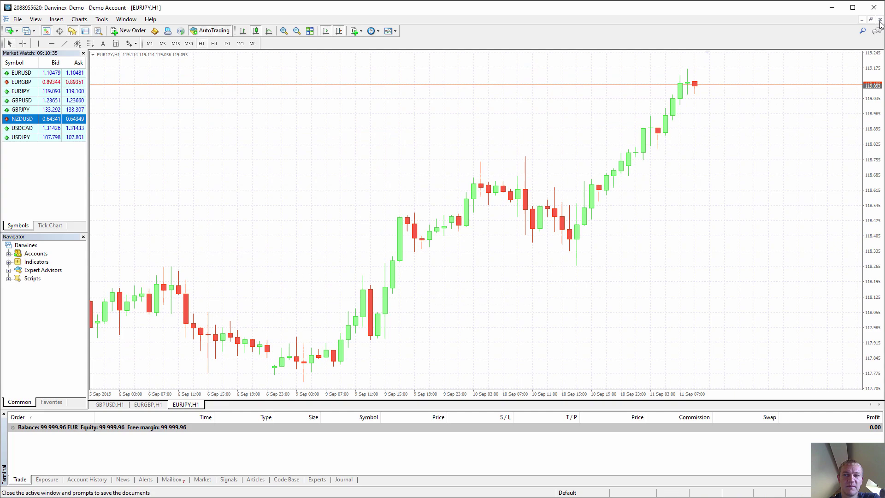
pyautogui.click(880, 20)
pyautogui.click(870, 21)
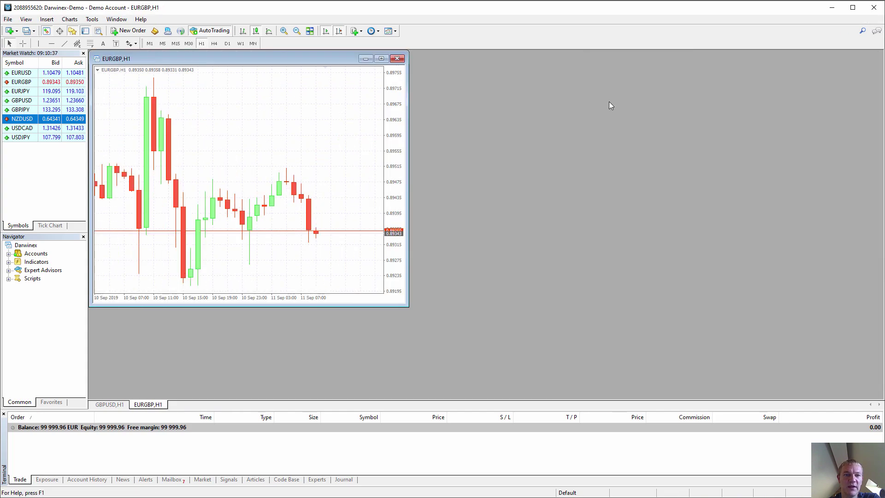
# - Reopen EURJPY and GBPUSD charts and make GBPUSD a floating window
pyautogui.rightClick(29, 92)
pyautogui.click(69, 111)
pyautogui.rightClick(38, 99)
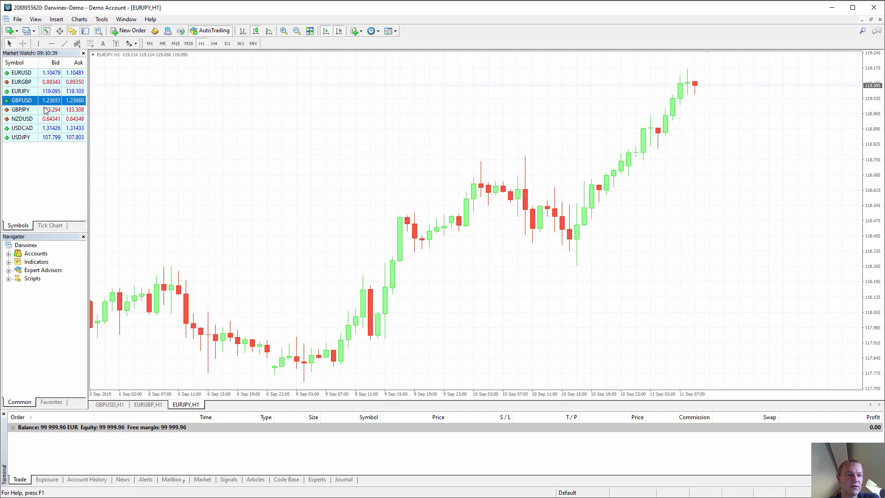
pyautogui.click(69, 117)
pyautogui.click(870, 20)
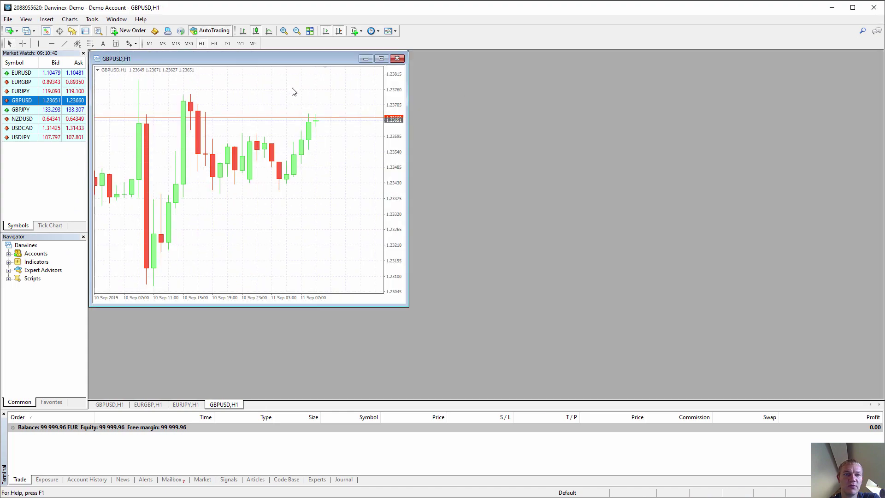
# - Spread the three chart windows across the workspace and bring EURGBP to the front
pyautogui.moveTo(300, 59); pyautogui.dragTo(735, 75)
pyautogui.click(269, 112)
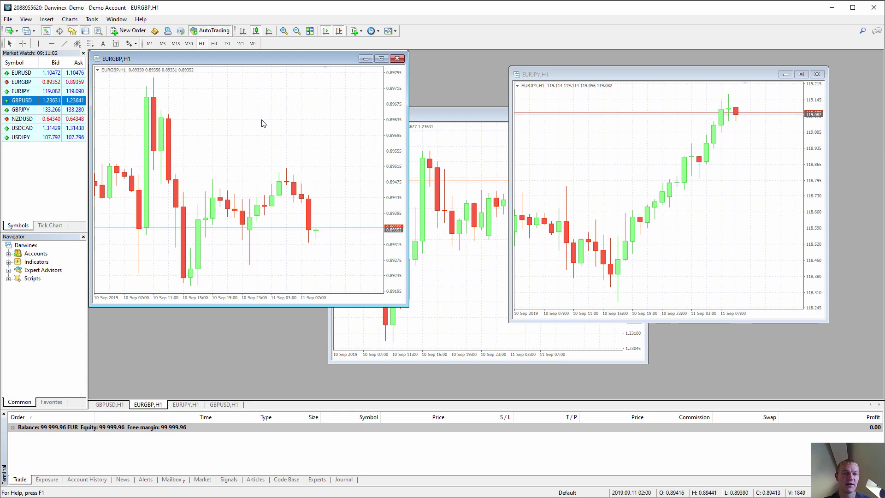
pyautogui.click(390, 31)
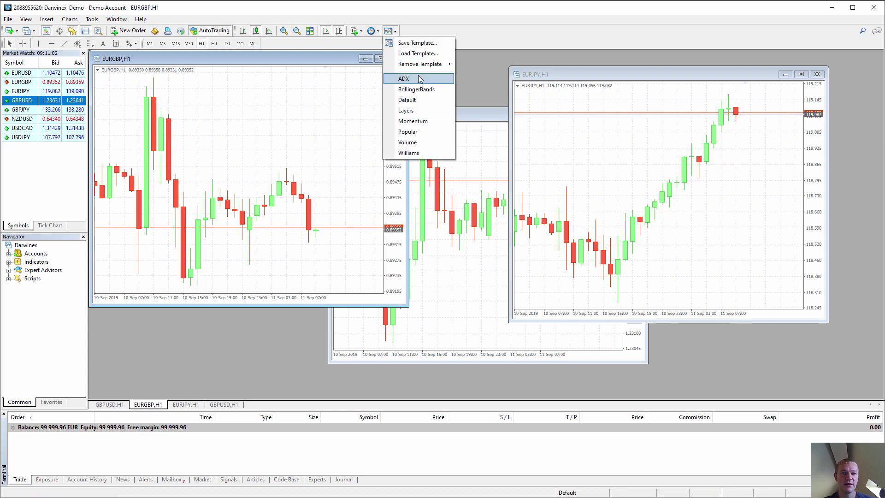
# - Apply the ADX, BollingerBands, Momentum, Volume and finally Williams templates to the EURGBP chart
pyautogui.click(420, 79)
pyautogui.click(390, 31)
pyautogui.click(402, 89)
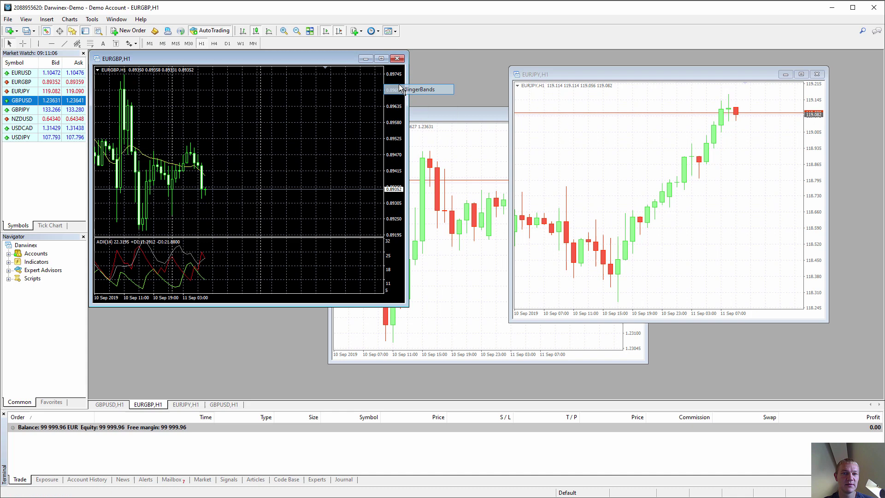
pyautogui.click(390, 31)
pyautogui.click(413, 120)
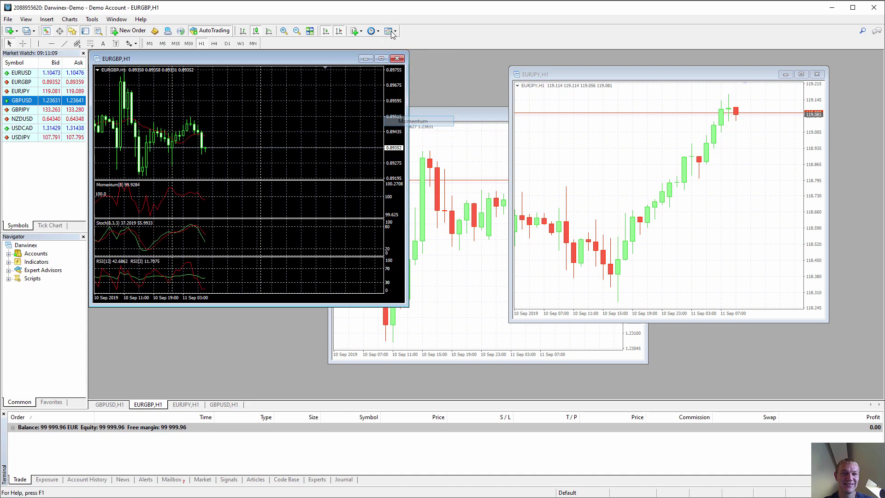
pyautogui.click(389, 31)
pyautogui.click(407, 142)
pyautogui.click(390, 31)
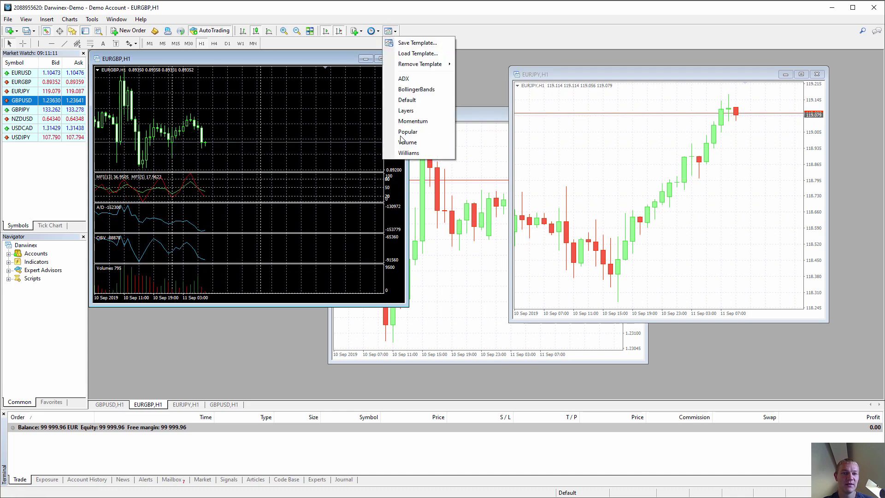
pyautogui.click(408, 152)
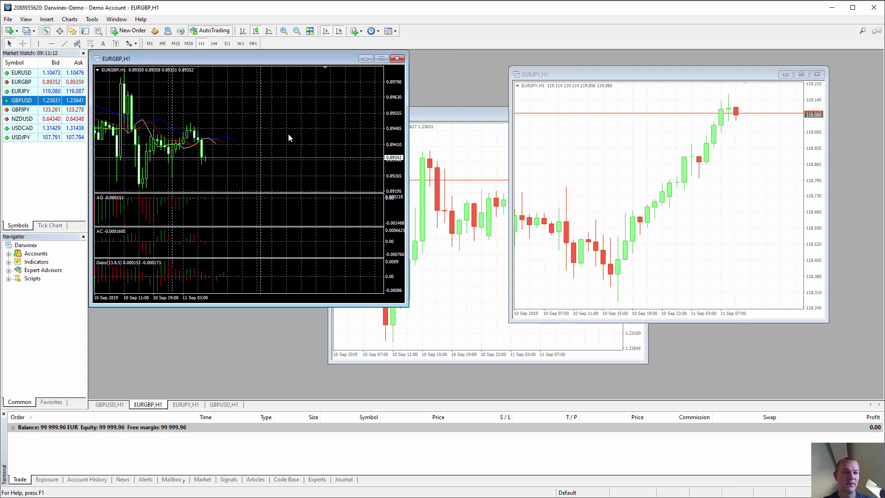
pyautogui.click(390, 31)
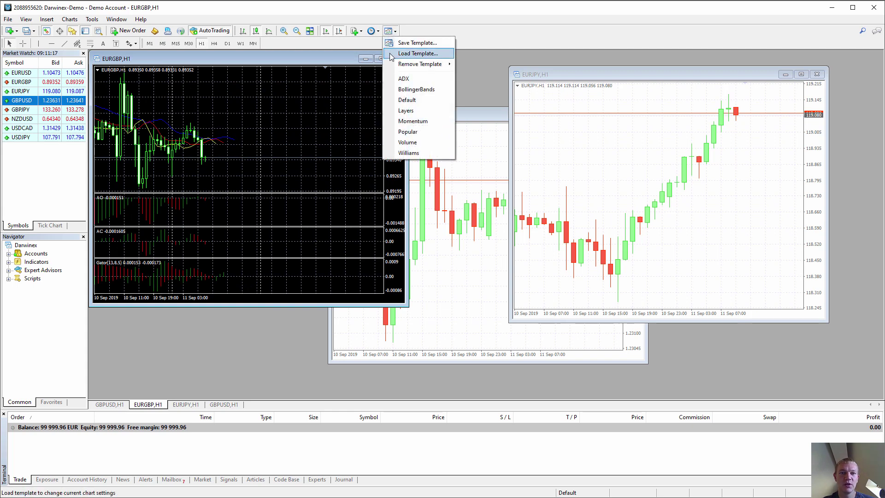
# - Load '53 Pepsi Party.tpl' from the template pack onto the EURGBP chart
pyautogui.press('Escape')
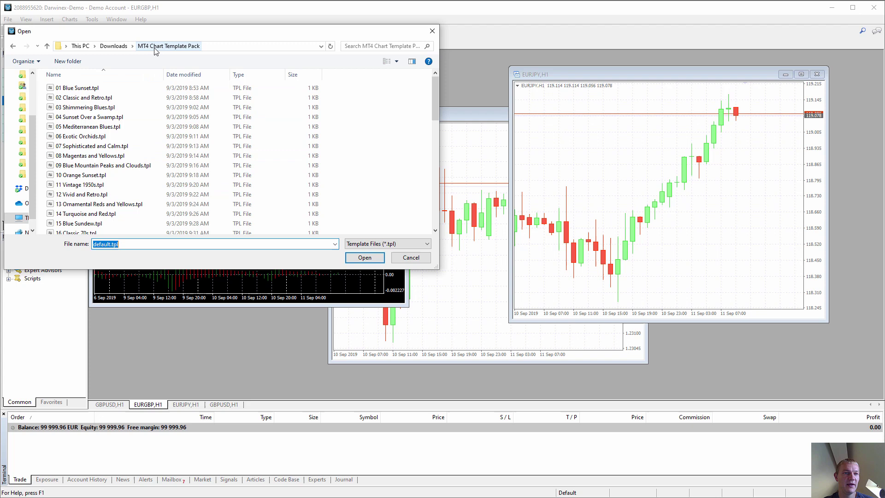
pyautogui.click(295, 99)
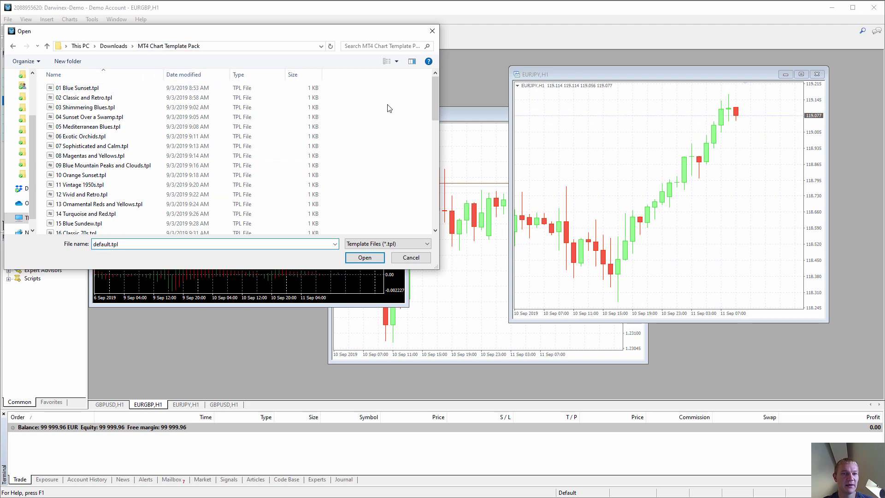
pyautogui.click(125, 90)
pyautogui.click(364, 151)
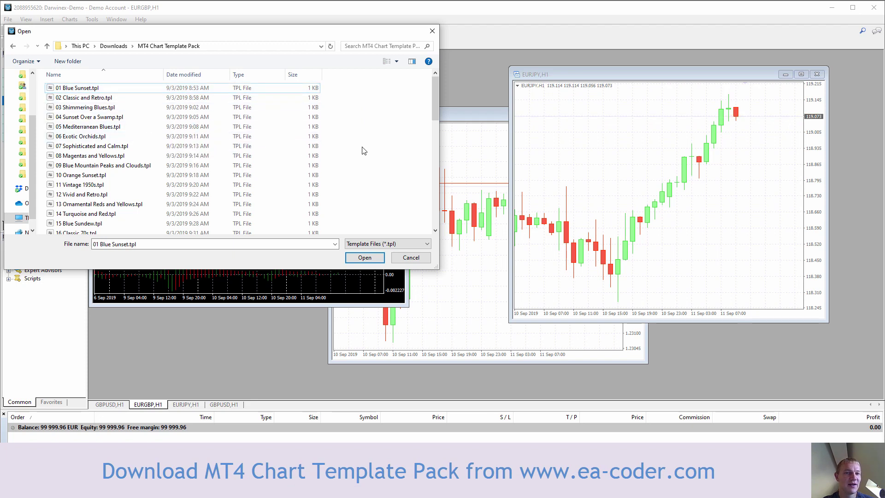
pyautogui.scroll(-12, 362, 152)
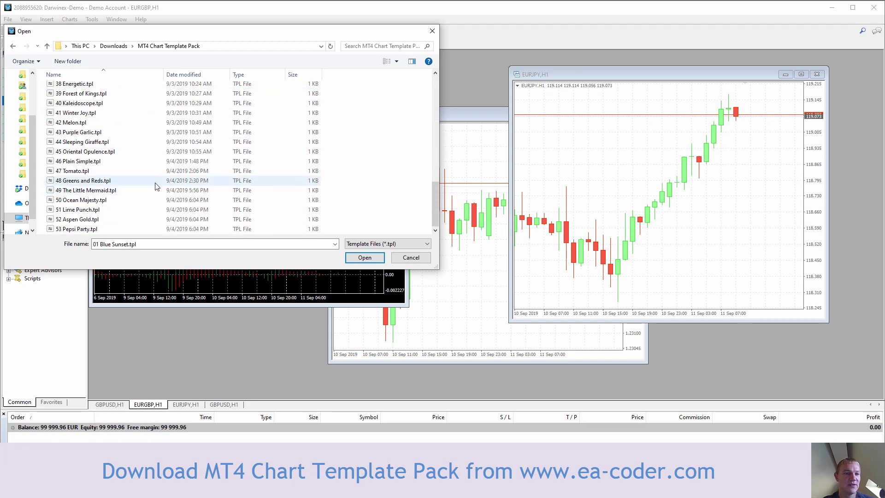
pyautogui.scroll(6, 226, 174)
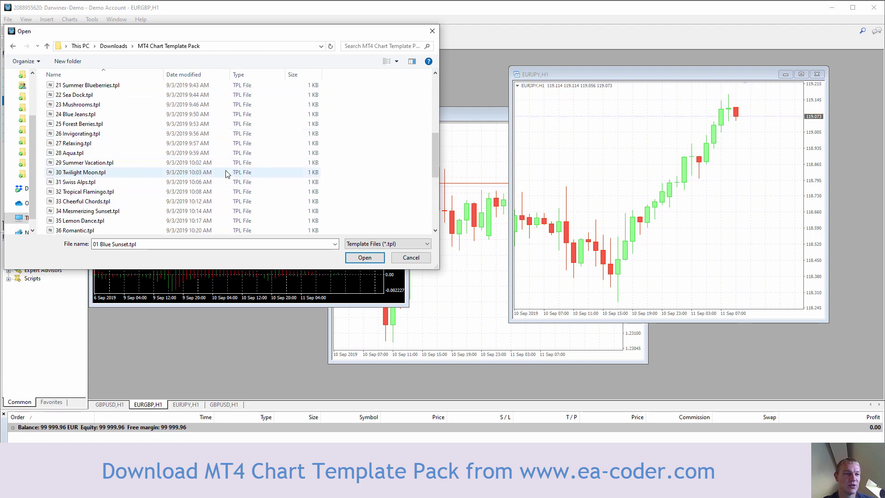
pyautogui.scroll(7, 226, 174)
pyautogui.scroll(-8, 226, 173)
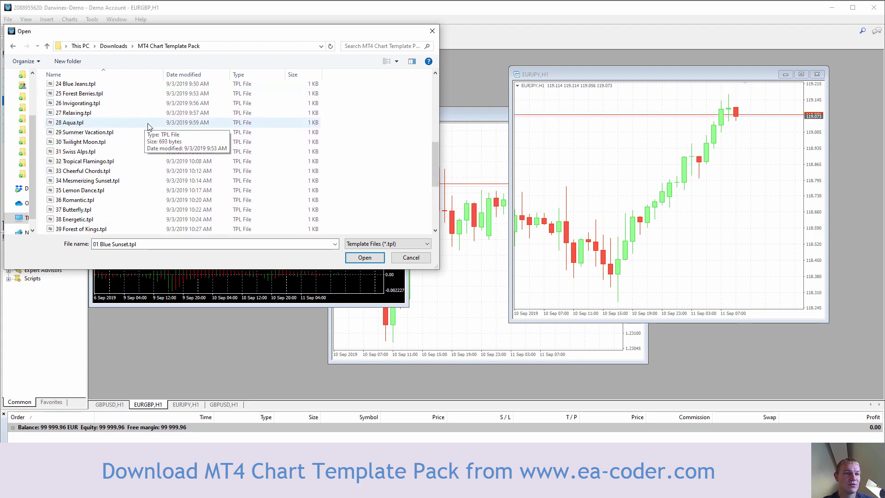
pyautogui.scroll(-5, 152, 130)
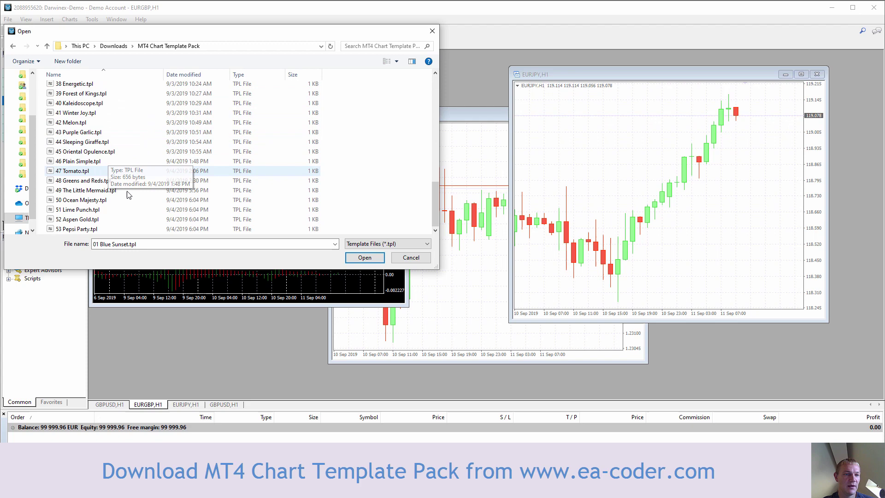
pyautogui.click(79, 229)
pyautogui.click(365, 258)
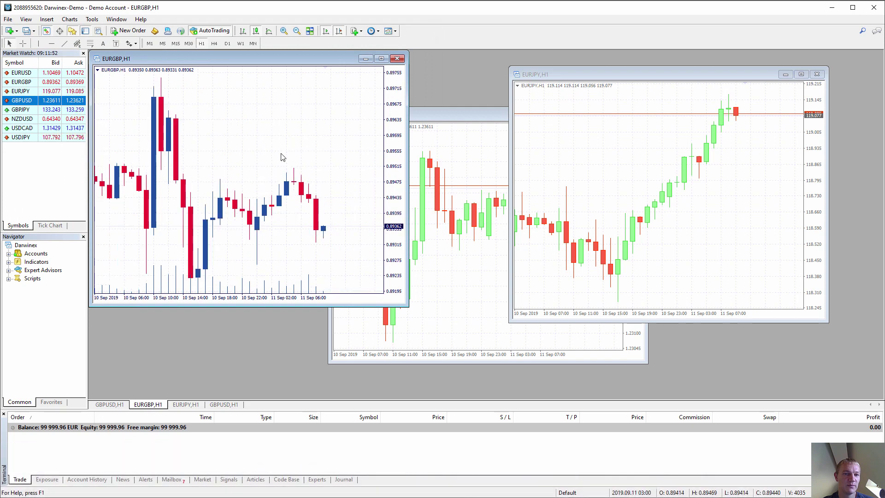
# - Load the '50 Ocean Majesty.tpl' template onto the EURGBP chart
pyautogui.click(387, 32)
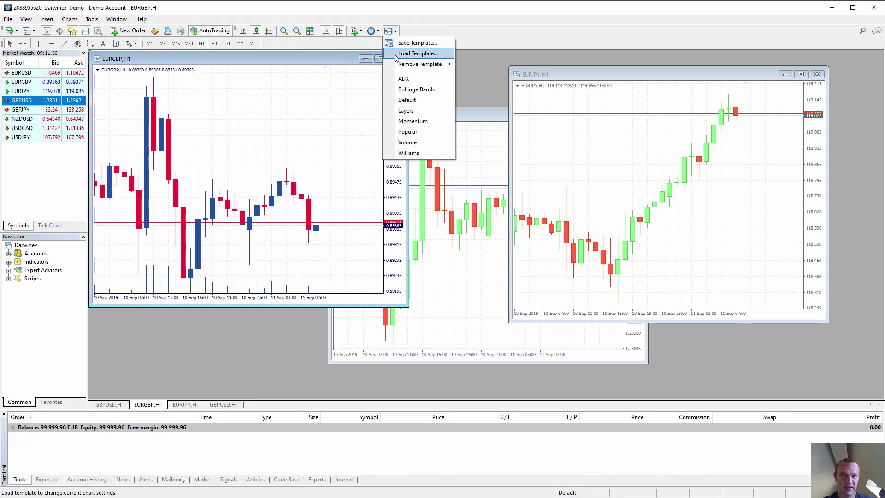
pyautogui.click(395, 54)
pyautogui.scroll(-12, 323, 123)
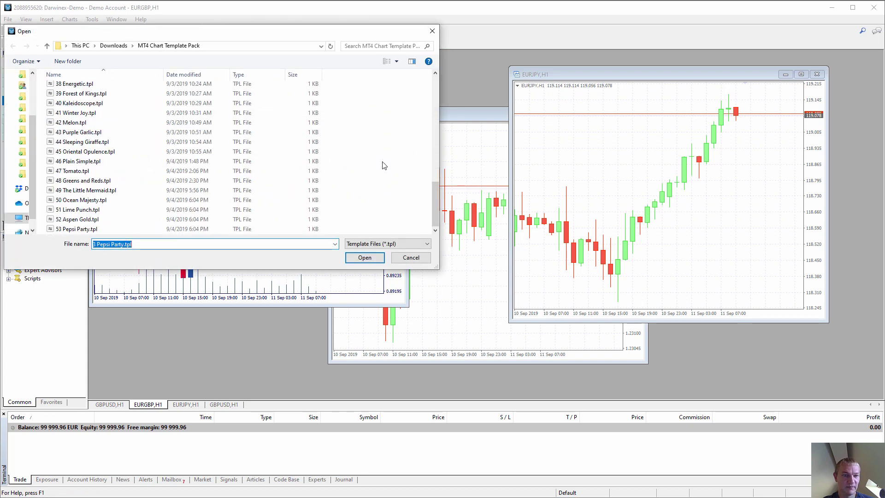
pyautogui.doubleClick(82, 200)
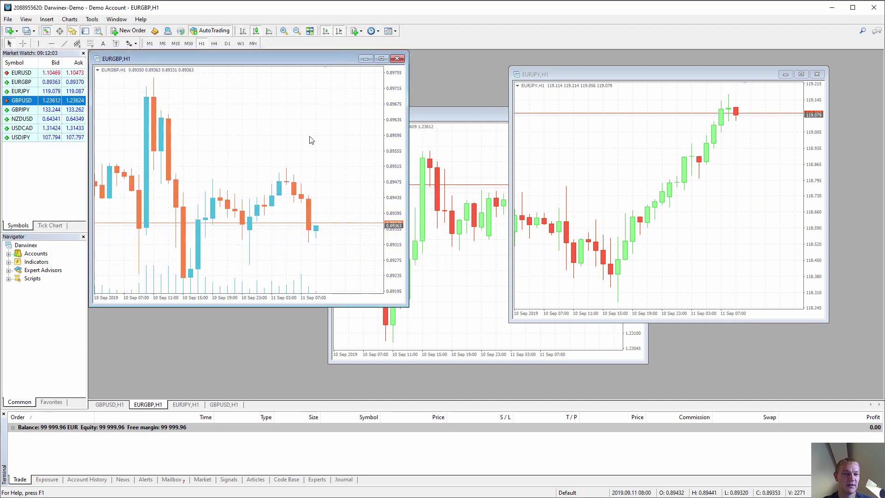
# - Save the chart style over default.tpl, confirming the replacement, and start a new EURGBP chart
pyautogui.click(390, 31)
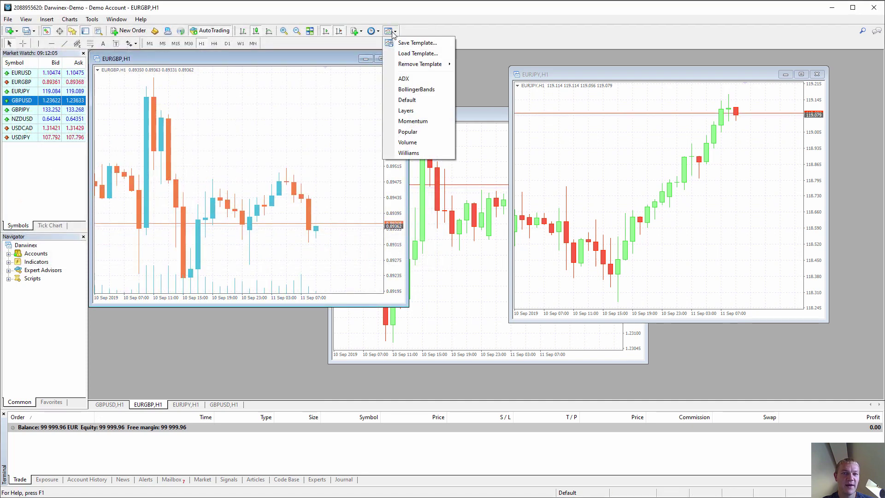
pyautogui.click(333, 103)
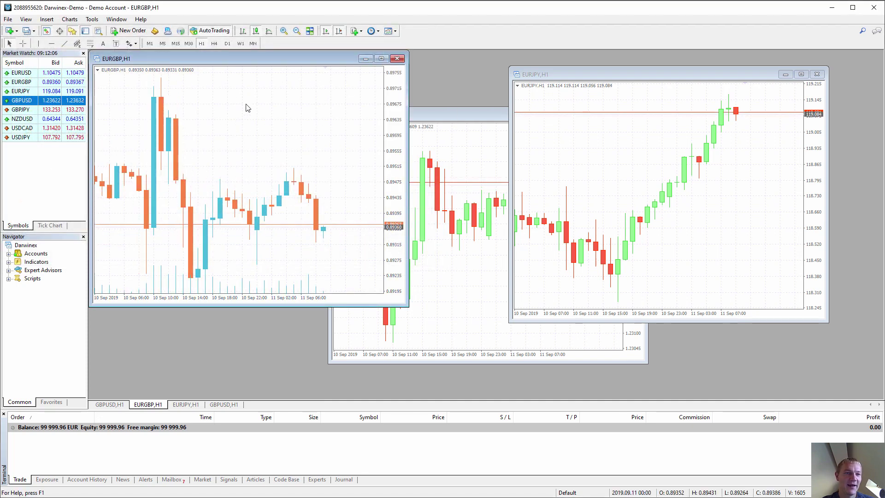
pyautogui.click(395, 31)
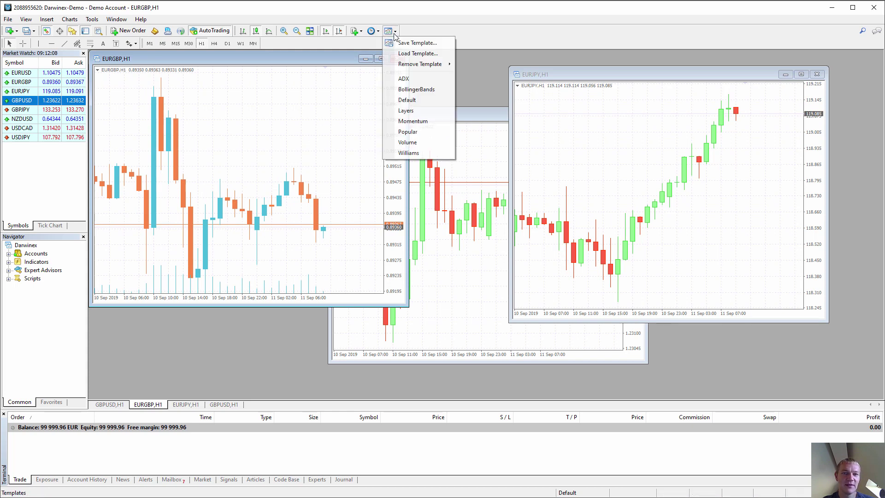
pyautogui.click(403, 42)
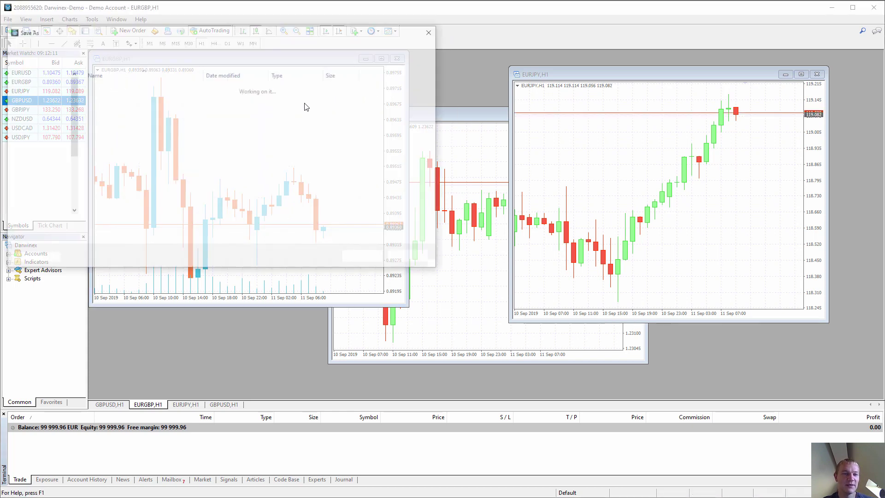
pyautogui.click(107, 108)
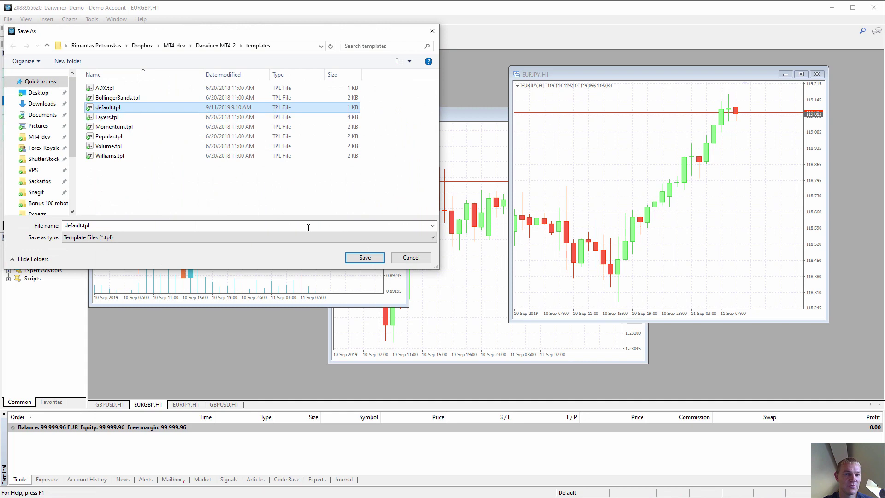
pyautogui.click(353, 255)
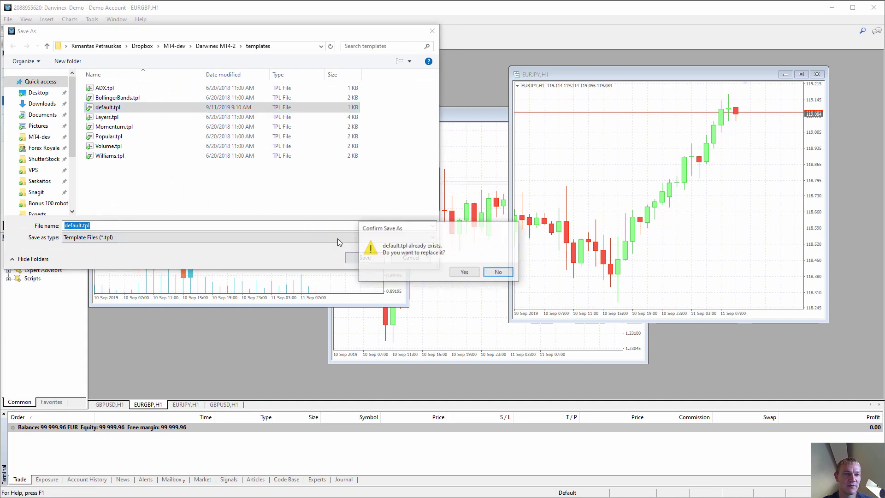
pyautogui.click(459, 274)
pyautogui.rightClick(43, 83)
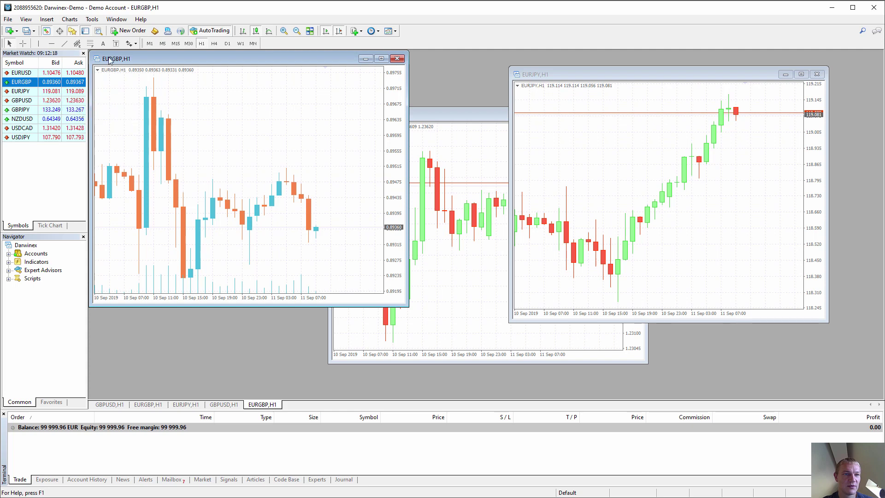
# - Open a USDJPY chart from Market Watch, with EURGBP moved right and USDJPY moved up-left
pyautogui.moveTo(30, 136); pyautogui.dragTo(270, 147)
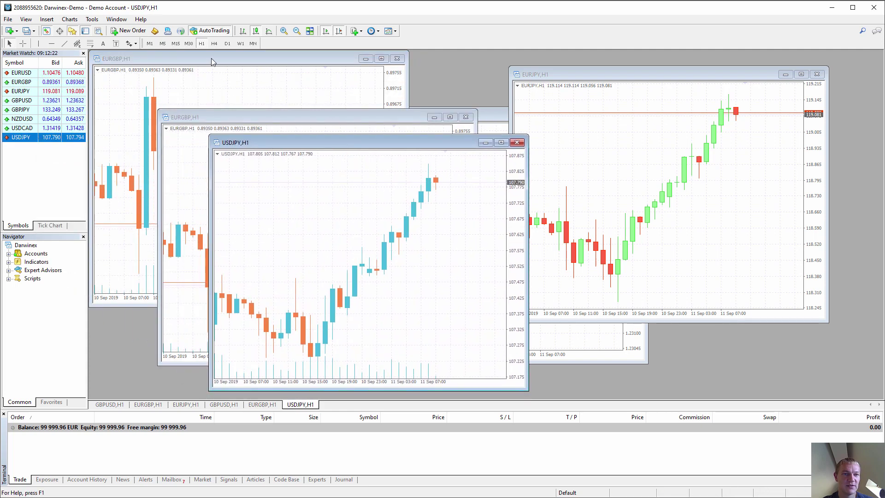
pyautogui.moveTo(212, 58); pyautogui.dragTo(566, 110)
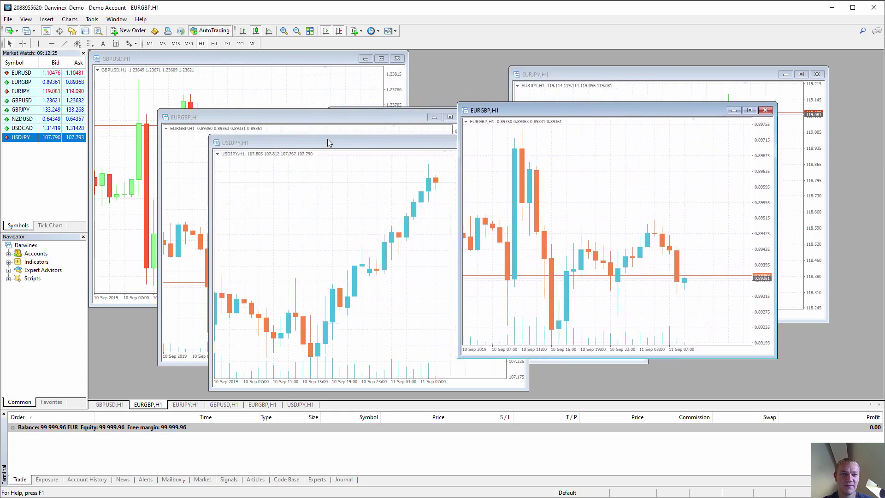
pyautogui.moveTo(327, 142); pyautogui.dragTo(294, 81)
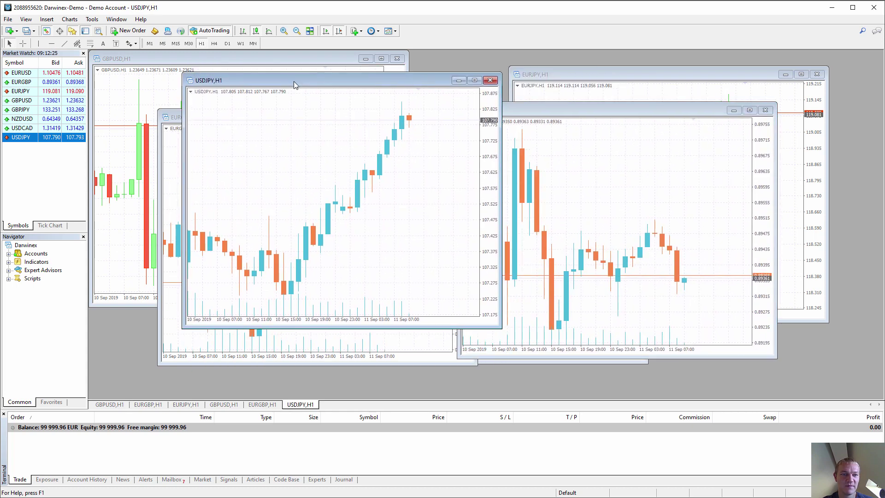
# - Load the Winter Joy template onto the USDJPY chart
pyautogui.click(390, 34)
pyautogui.click(402, 56)
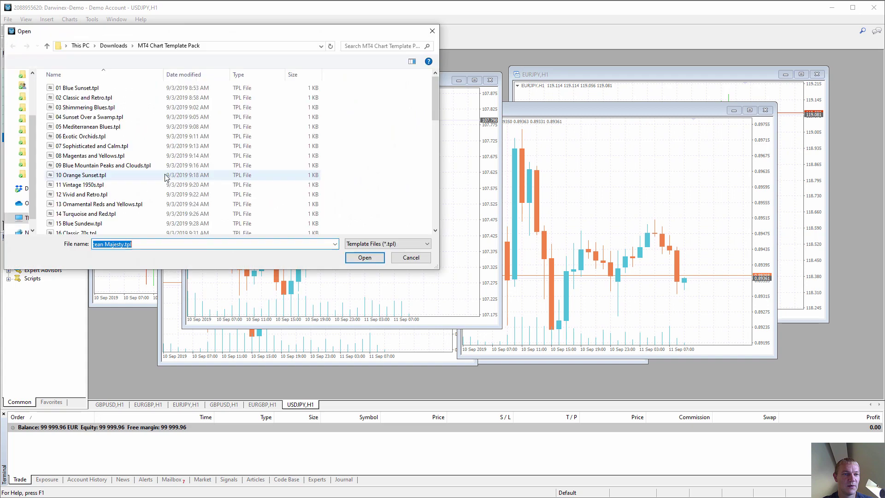
pyautogui.scroll(-5, 164, 176)
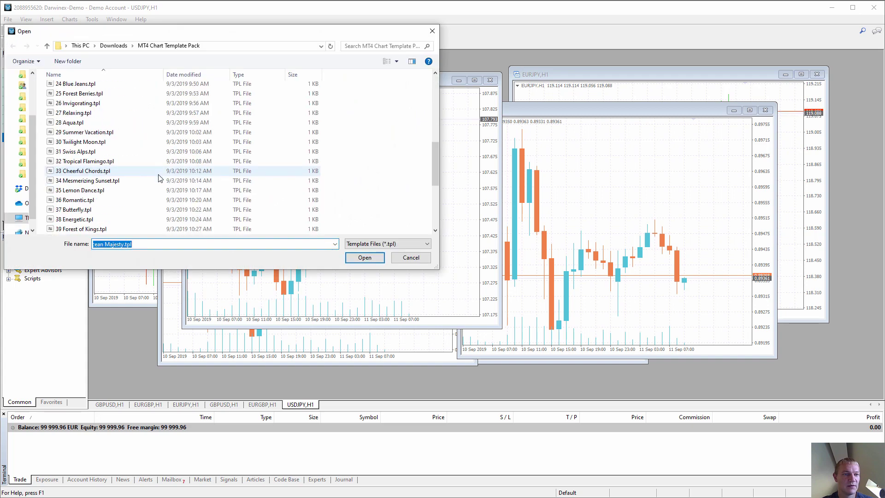
pyautogui.scroll(-4, 147, 175)
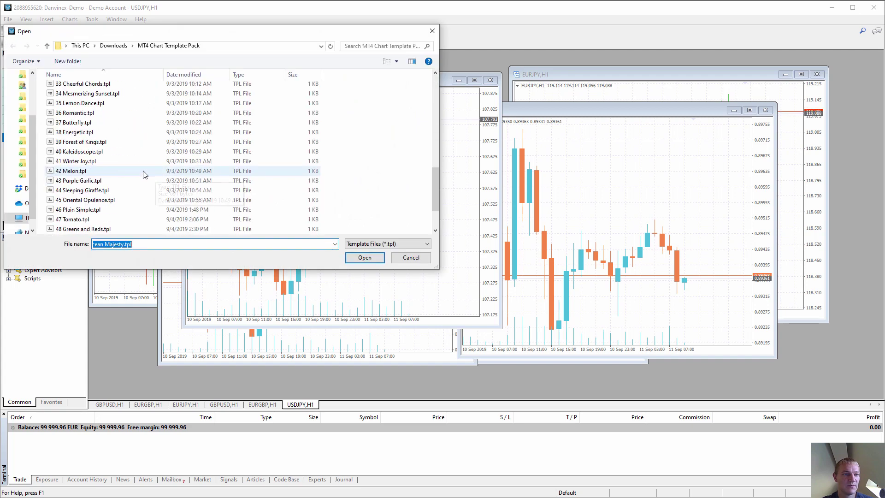
pyautogui.doubleClick(78, 161)
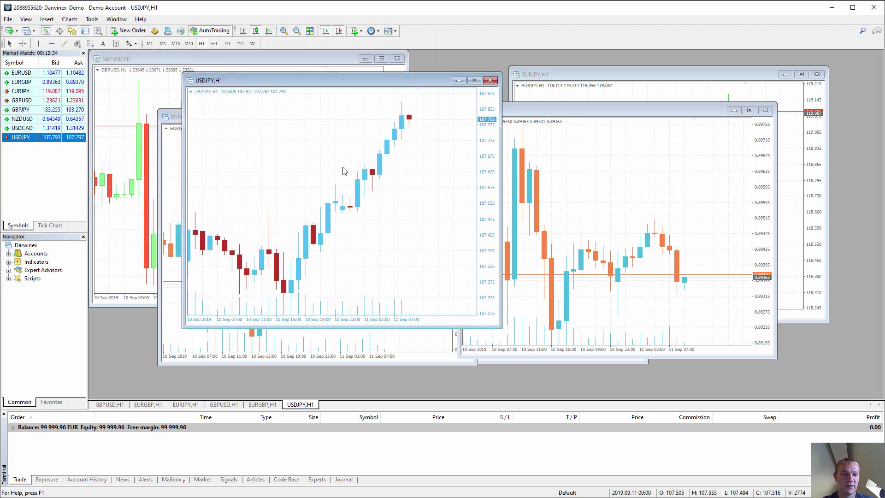
# - Replace it with the Orange Sunset template on USDJPY
pyautogui.click(389, 31)
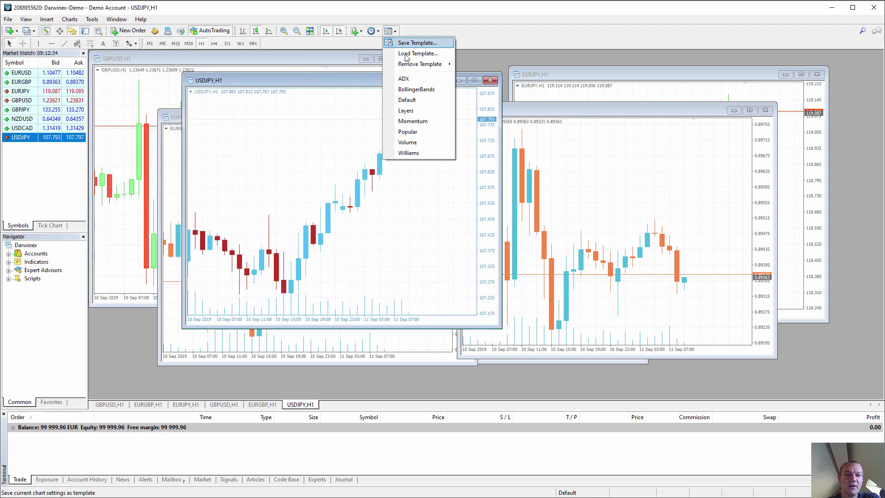
pyautogui.click(405, 54)
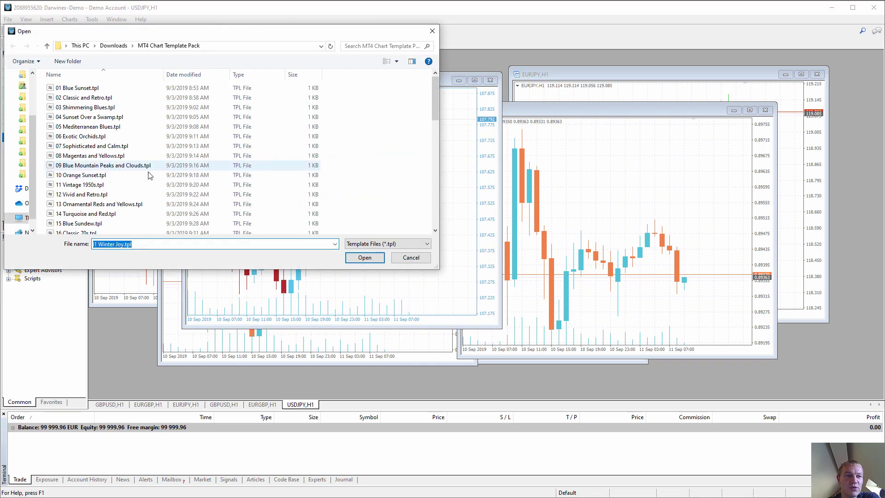
pyautogui.doubleClick(92, 174)
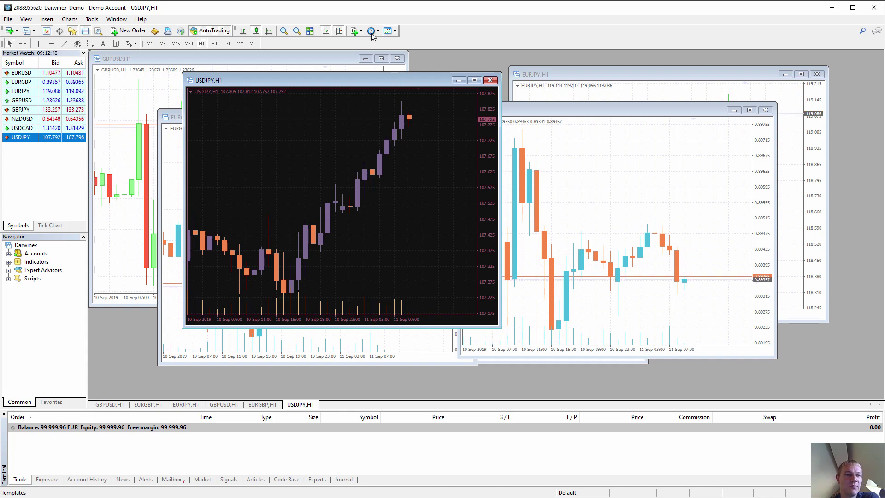
# - Open a NZDUSD chart window, move it down-right, then close it
pyautogui.rightClick(56, 119)
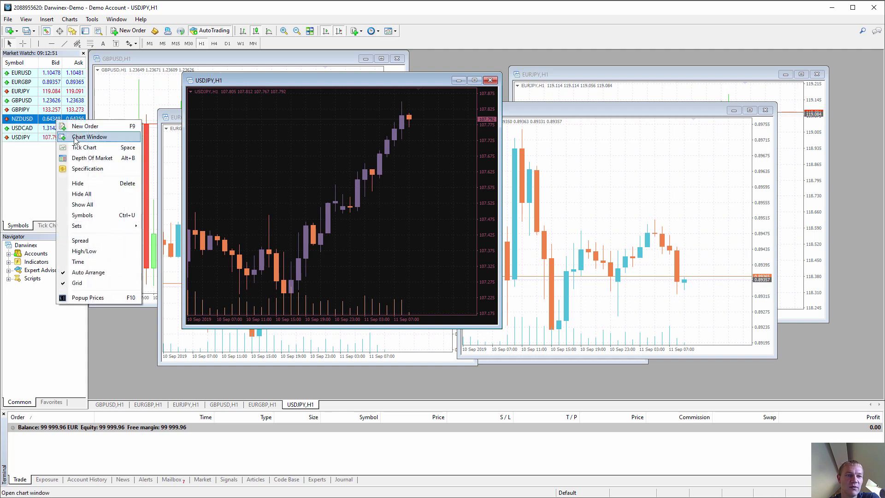
pyautogui.click(74, 136)
pyautogui.moveTo(209, 59); pyautogui.dragTo(235, 87)
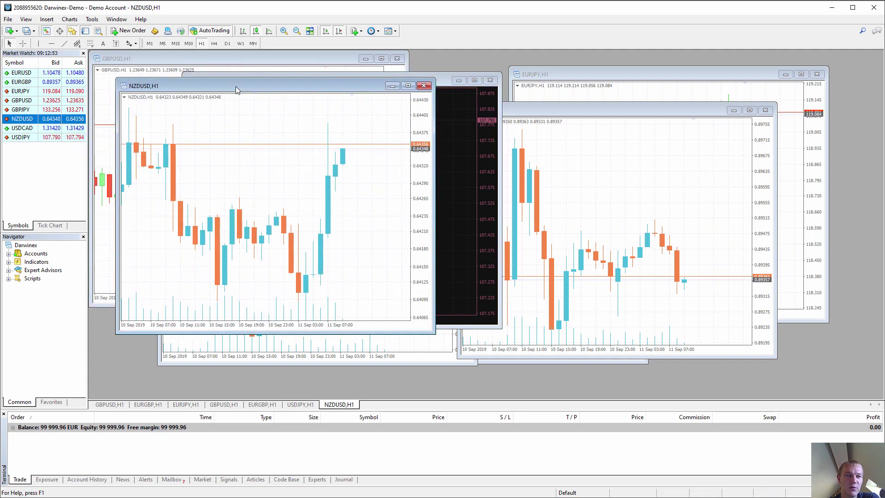
pyautogui.click(424, 85)
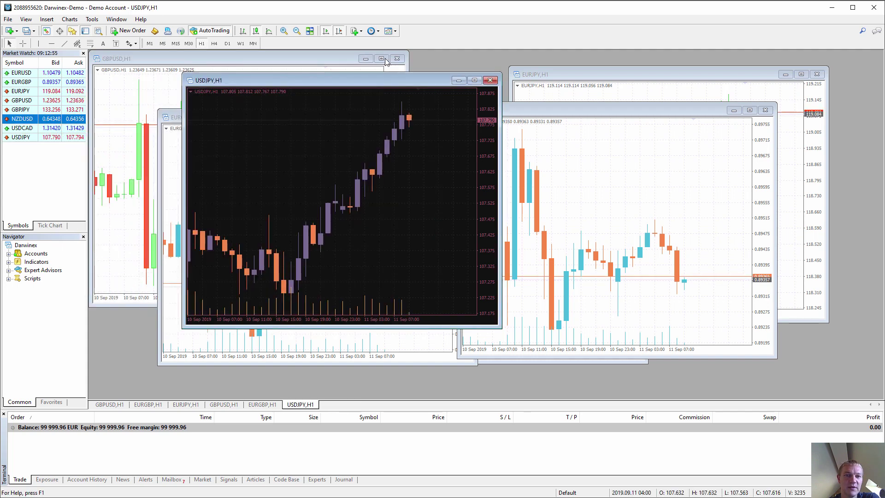
# - Save the current chart style as the template, overwriting default.tpl
pyautogui.click(388, 31)
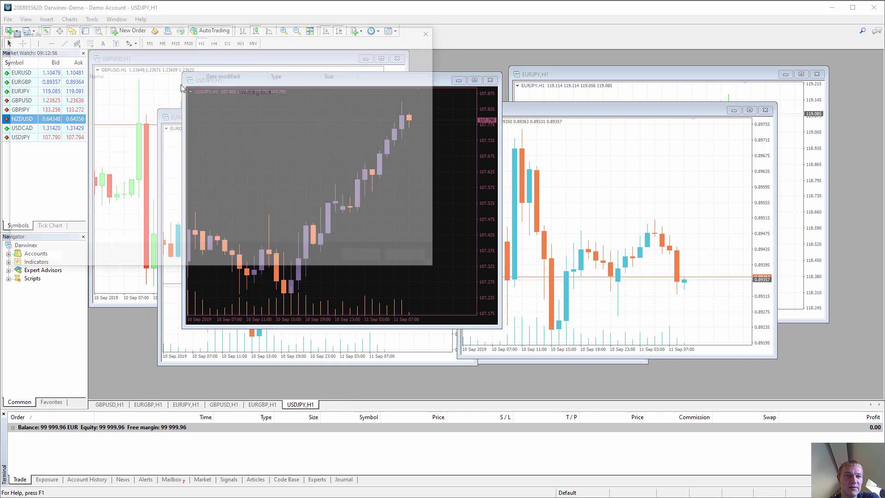
pyautogui.doubleClick(106, 107)
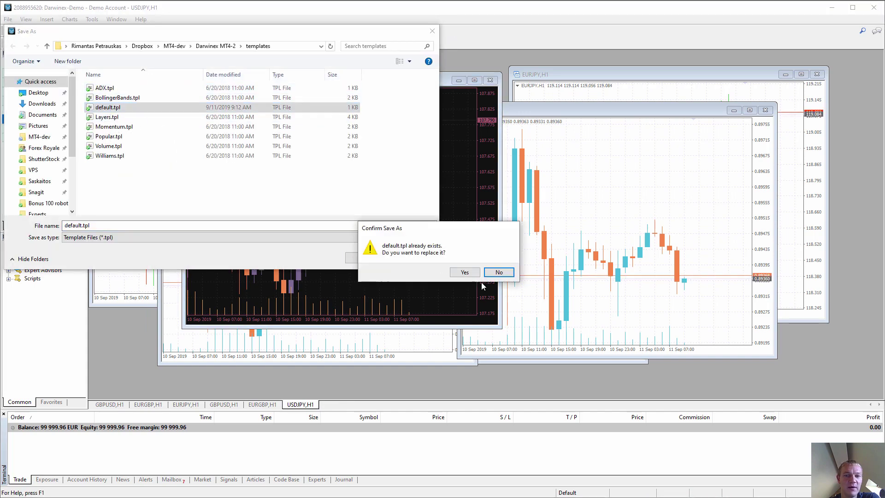
pyautogui.click(465, 273)
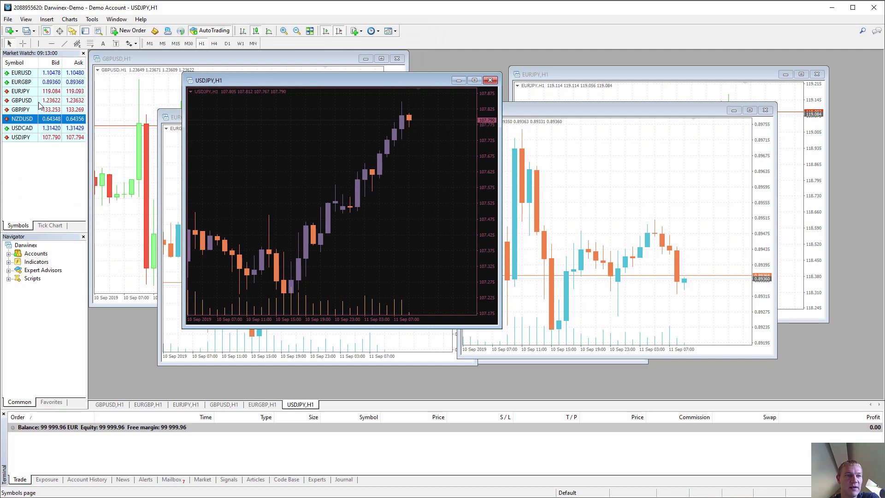
# - Open GBPUSD and EURGBP chart windows, with EURGBP moved down-left to reveal GBPUSD
pyautogui.rightClick(40, 100)
pyautogui.click(57, 119)
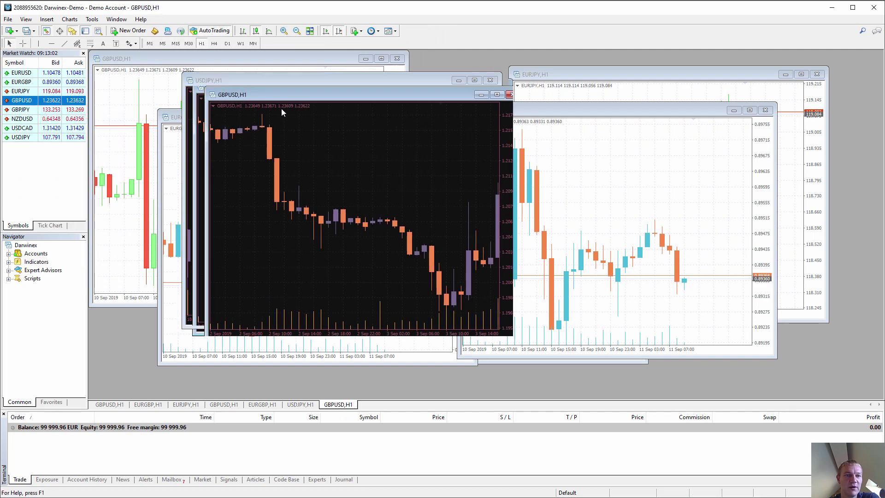
pyautogui.rightClick(39, 83)
pyautogui.click(56, 101)
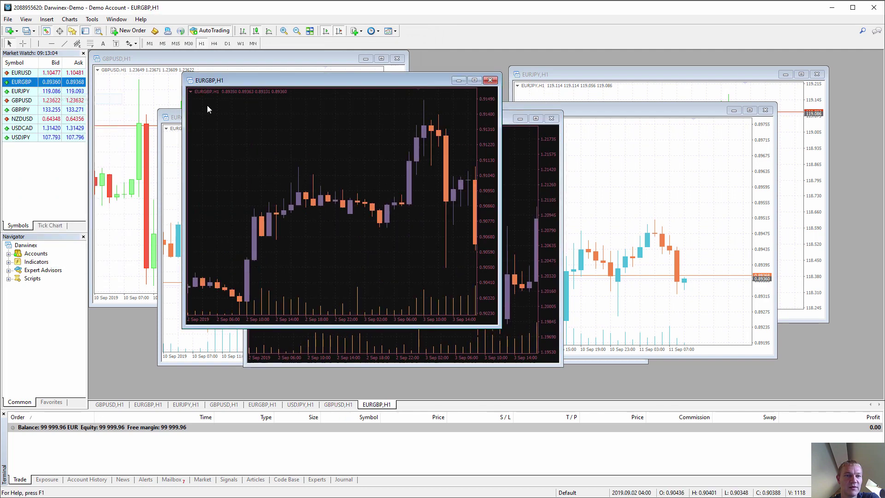
pyautogui.moveTo(206, 134); pyautogui.dragTo(183, 144)
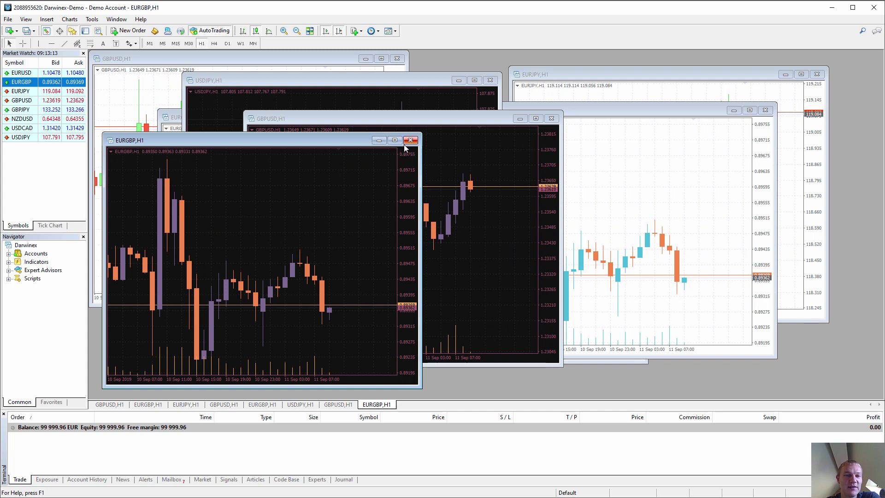
# - Dismiss the Templates list and open the terminal's data folder via File > Open Data Folder
pyautogui.click(391, 31)
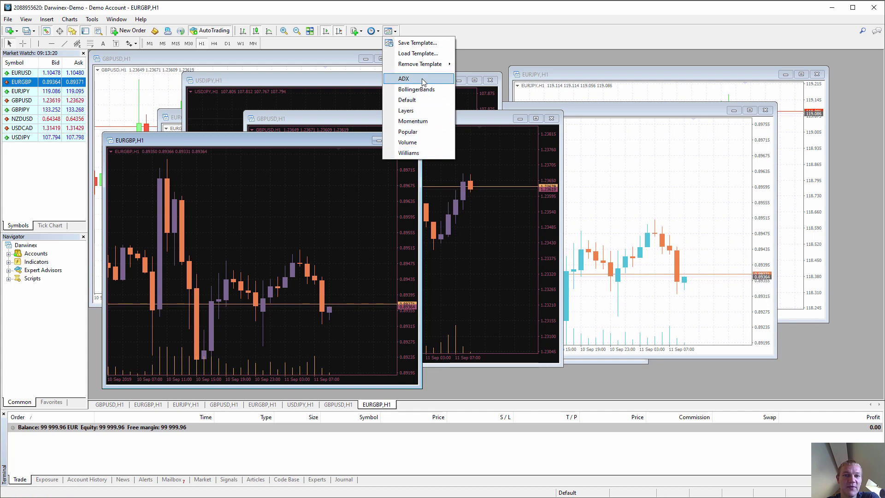
pyautogui.click(415, 21)
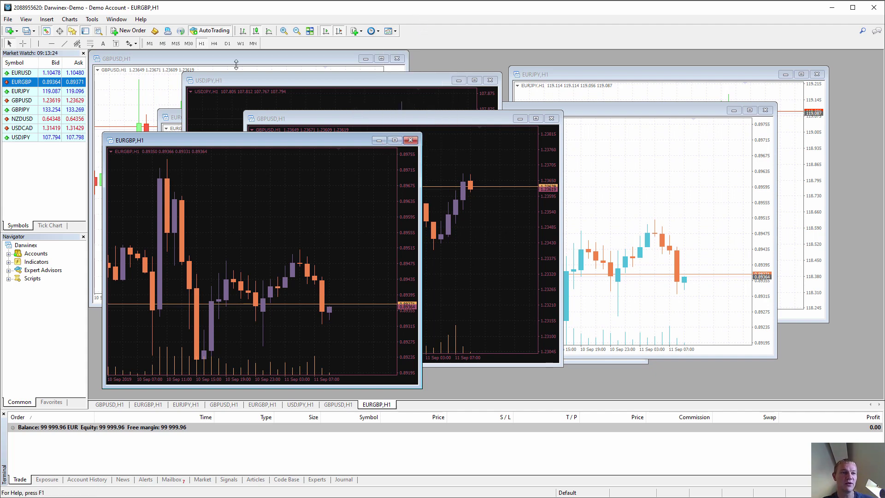
pyautogui.click(6, 20)
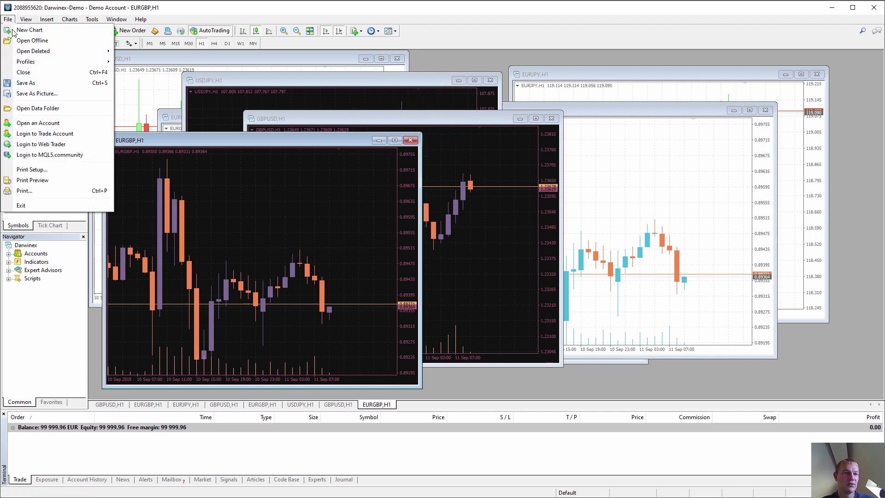
pyautogui.click(62, 108)
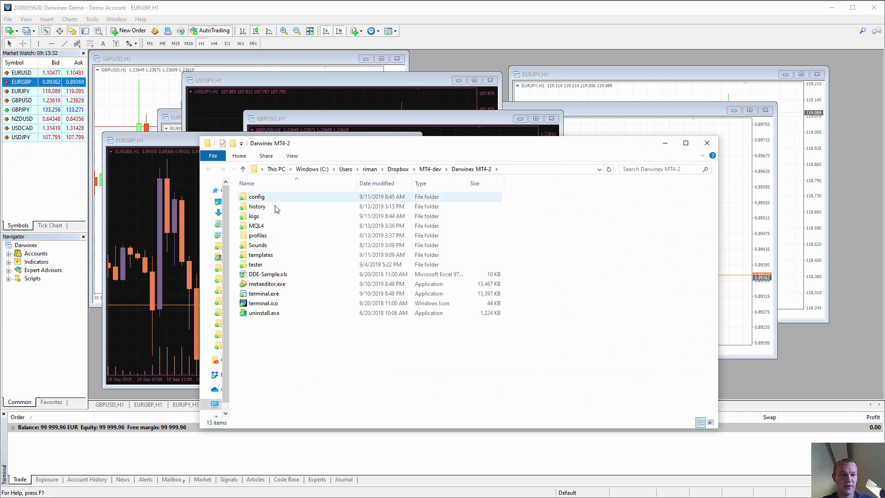
# - Open the templates folder and switch to the MT4 Chart Template Pack folder window
pyautogui.doubleClick(279, 256)
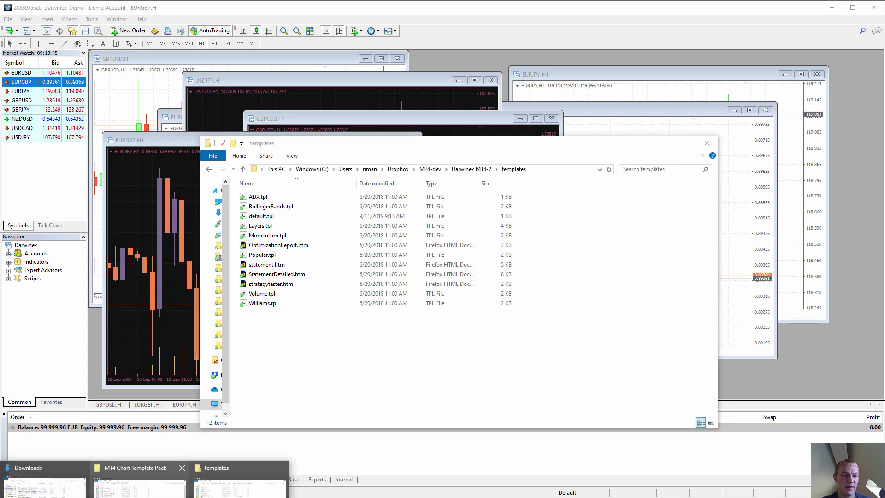
pyautogui.click(139, 480)
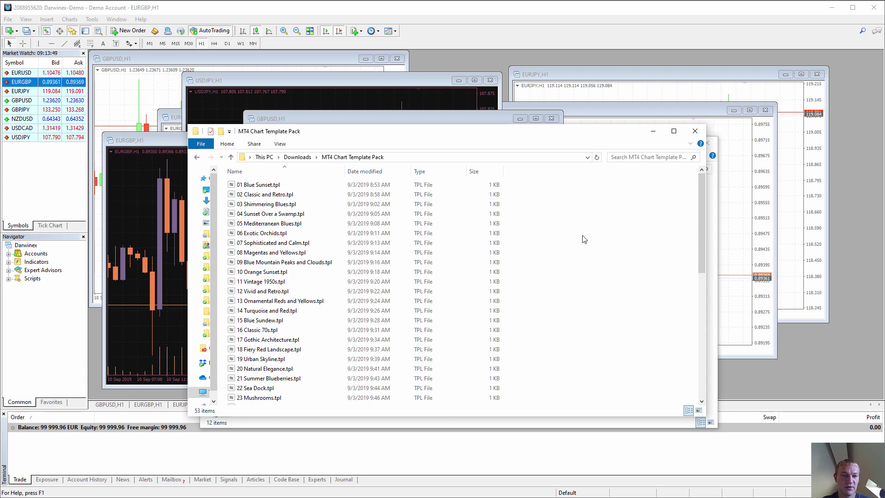
pyautogui.scroll(-10, 585, 245)
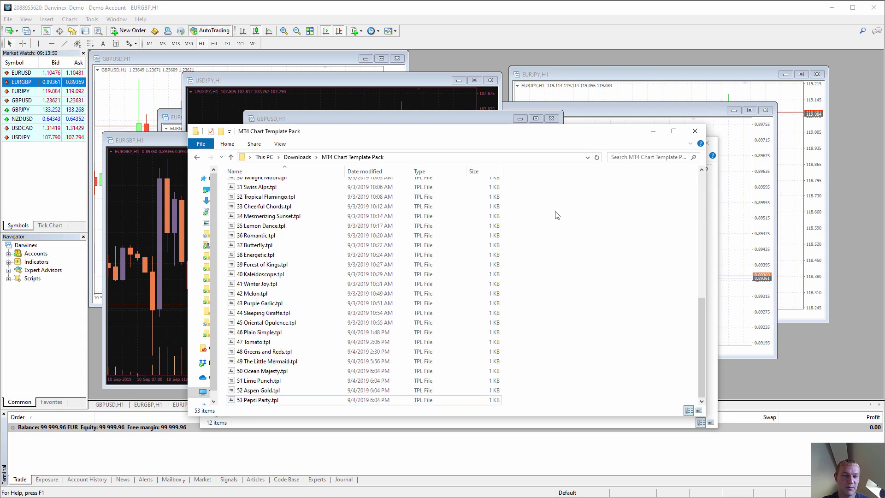
pyautogui.rightClick(557, 238)
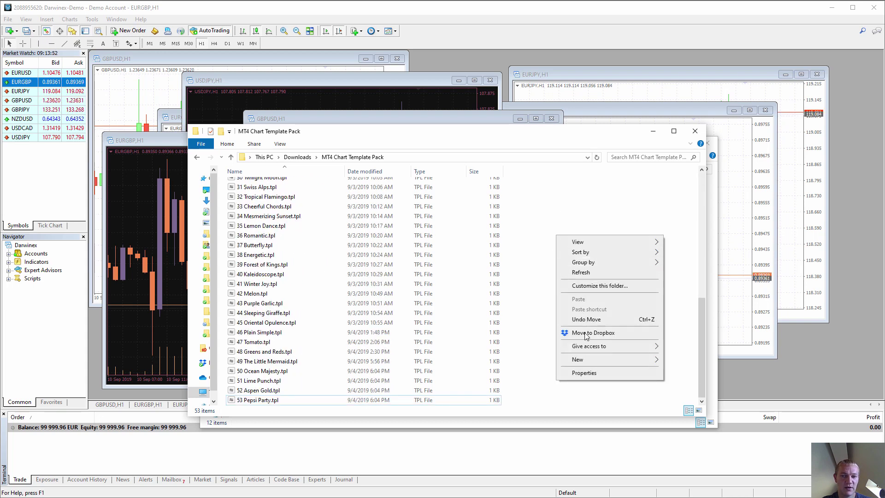
pyautogui.click(541, 271)
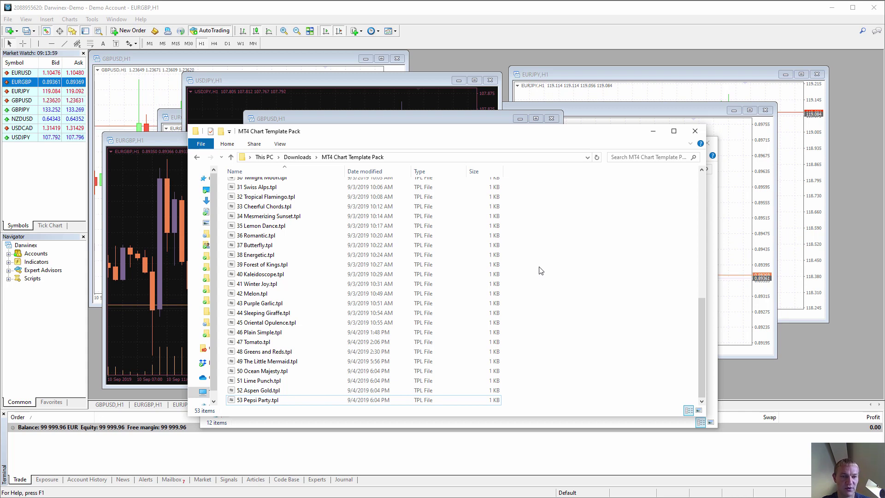
# - Copy all 53 pack template files and paste them into the MT4 templates folder
pyautogui.hotkey('ctrl', 'a')
pyautogui.rightClick(325, 243)
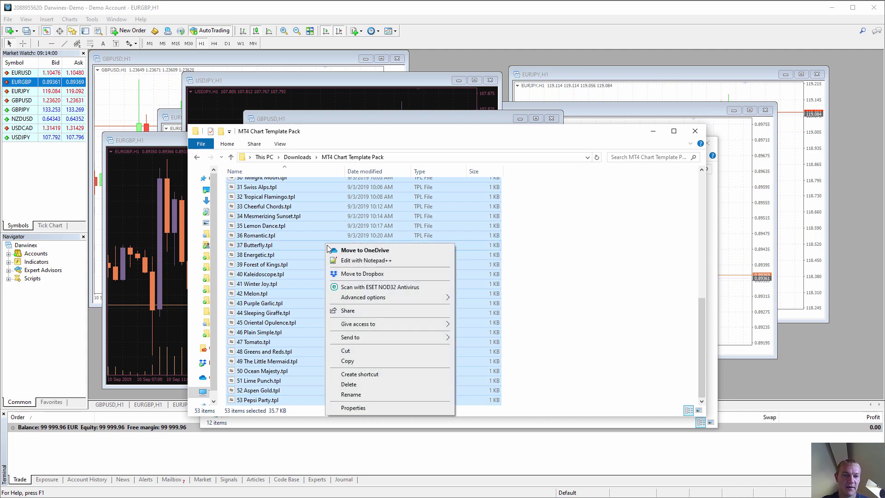
pyautogui.click(346, 360)
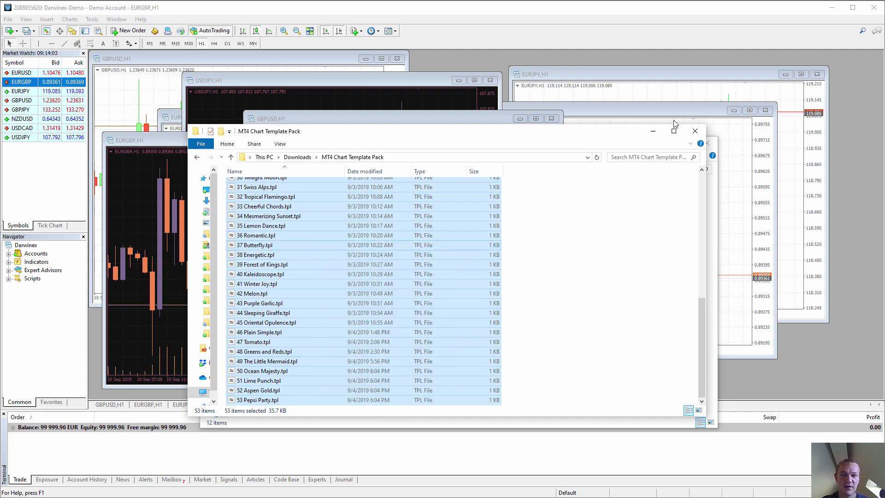
pyautogui.click(652, 131)
pyautogui.rightClick(416, 336)
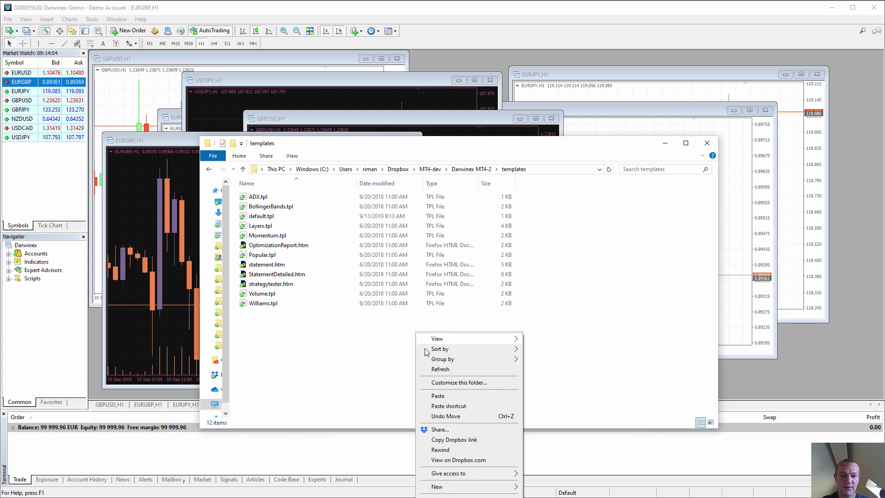
pyautogui.click(438, 395)
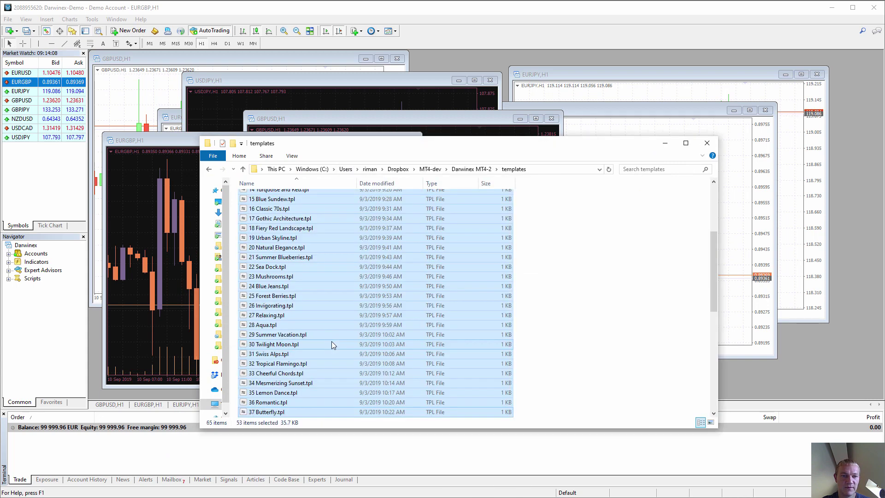
# - Close Explorer and apply the 17 Gothic Architecture template to EURGBP
pyautogui.click(706, 143)
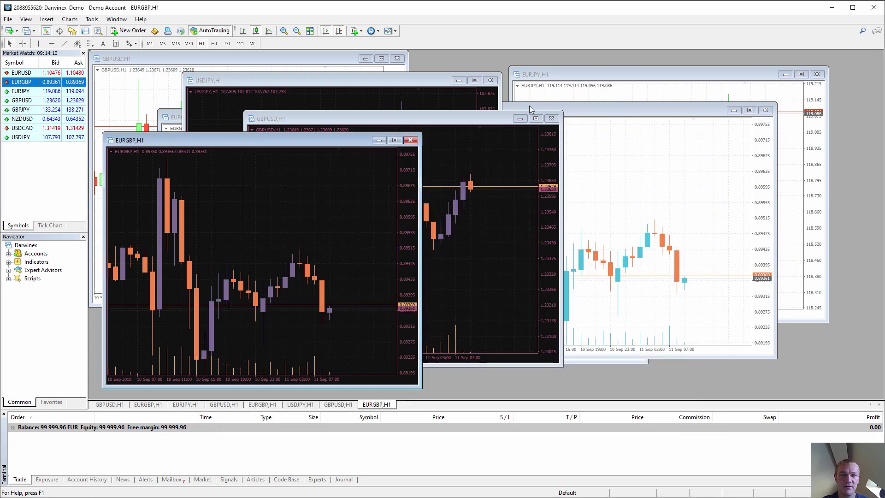
pyautogui.click(393, 32)
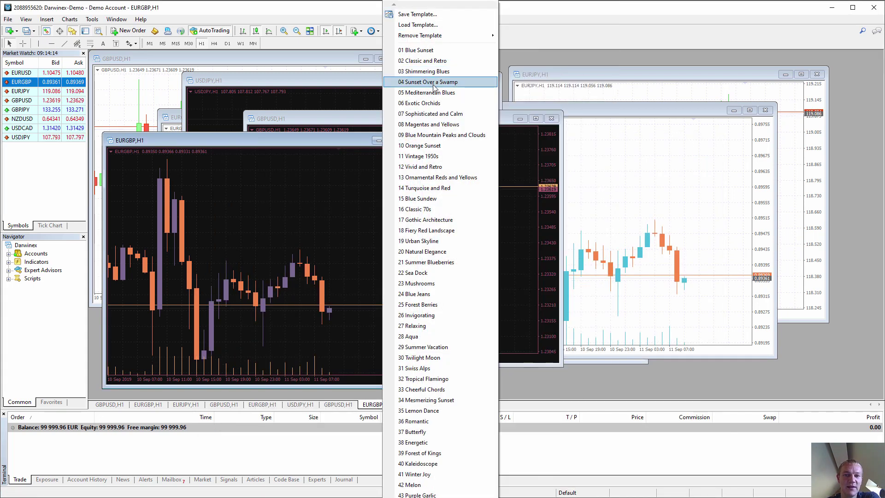
pyautogui.click(446, 219)
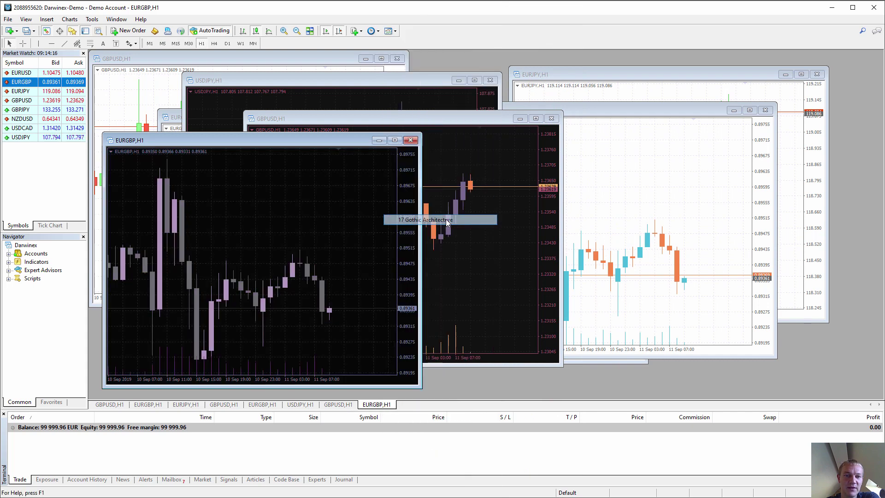
# - Try several pack templates on EURGBP, finishing with a white style with salmon and blue candles
pyautogui.rightClick(217, 176)
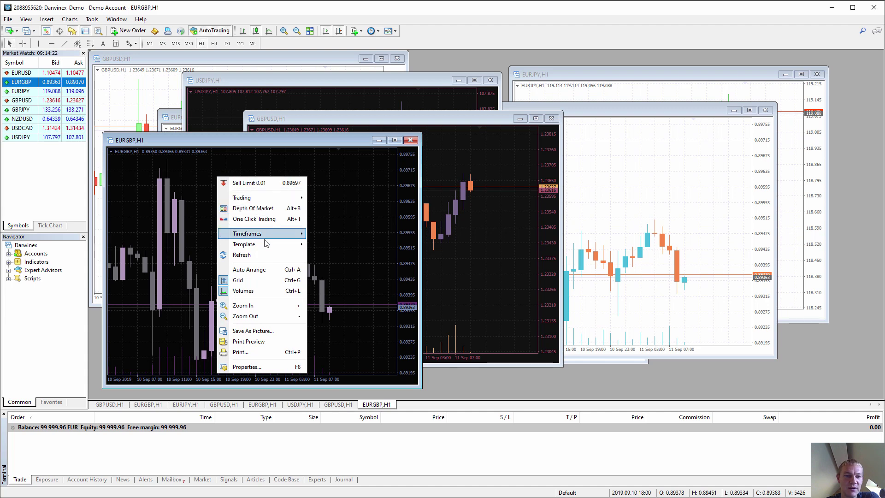
pyautogui.moveTo(266, 246)
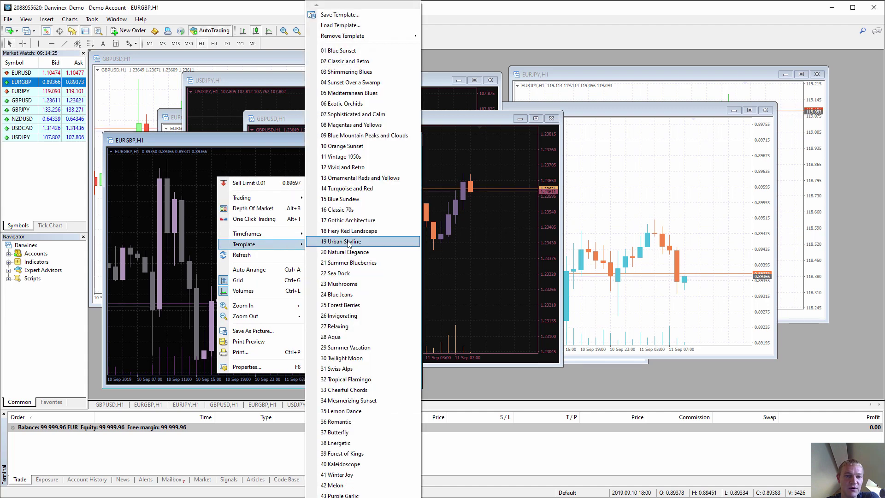
pyautogui.click(344, 242)
pyautogui.rightClick(223, 204)
pyautogui.moveTo(273, 270)
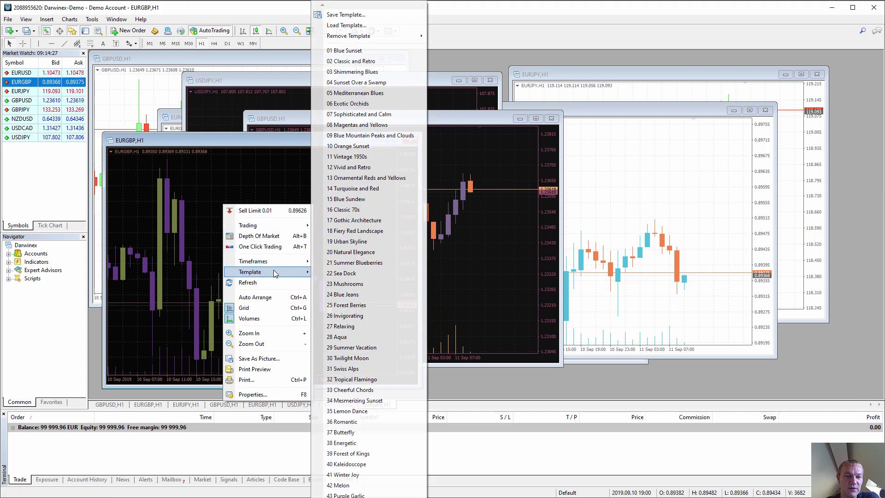
pyautogui.click(380, 357)
pyautogui.rightClick(284, 244)
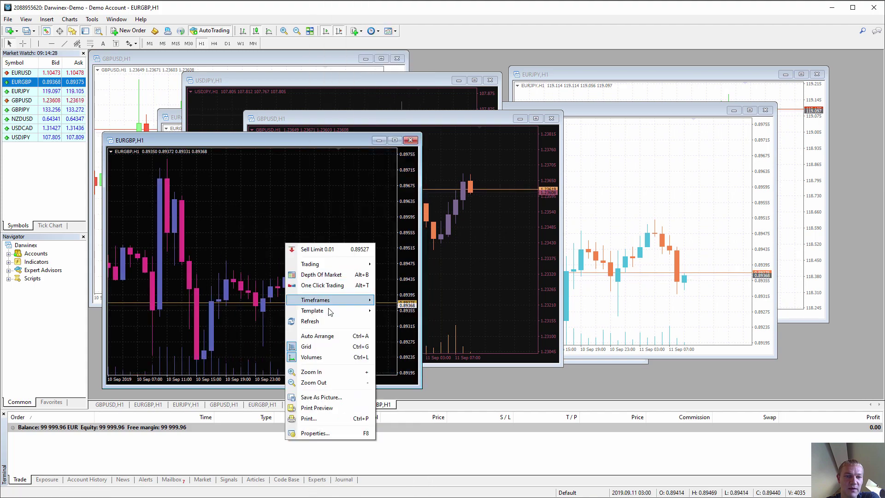
pyautogui.moveTo(318, 310)
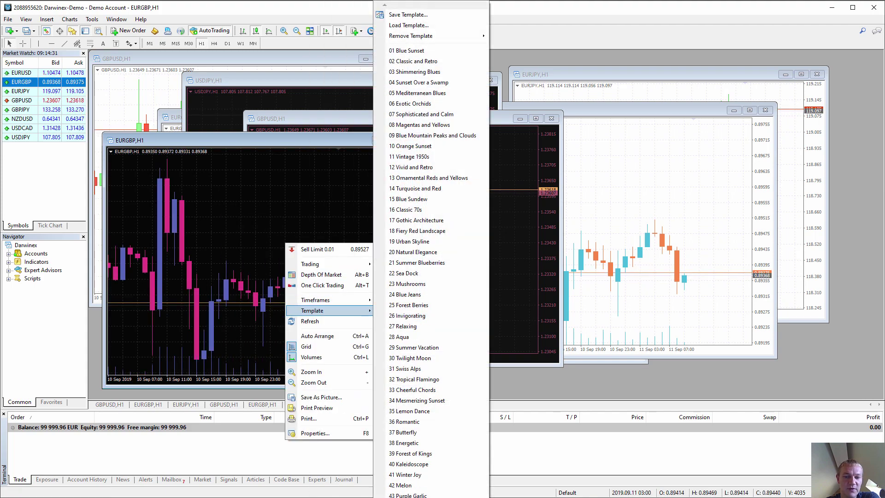
pyautogui.click(410, 358)
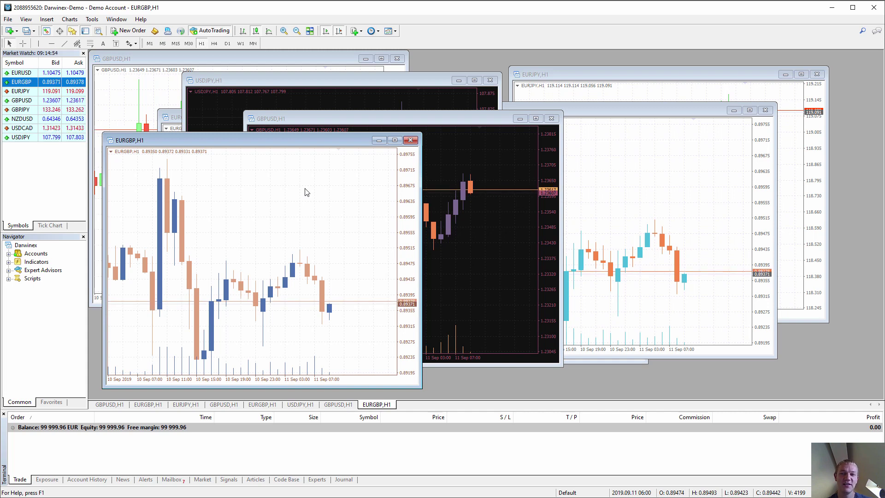
# - Maximize the GBPUSD H1 chart and zoom out to show more price history
pyautogui.doubleClick(159, 58)
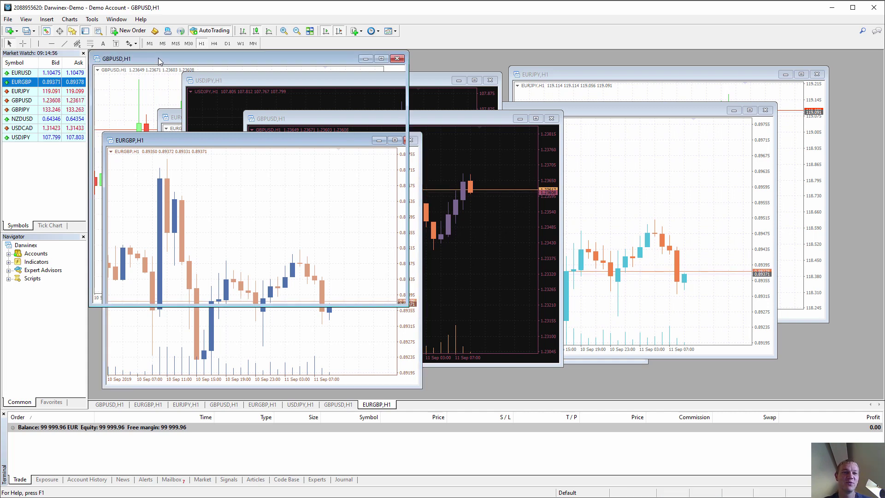
pyautogui.press('-')
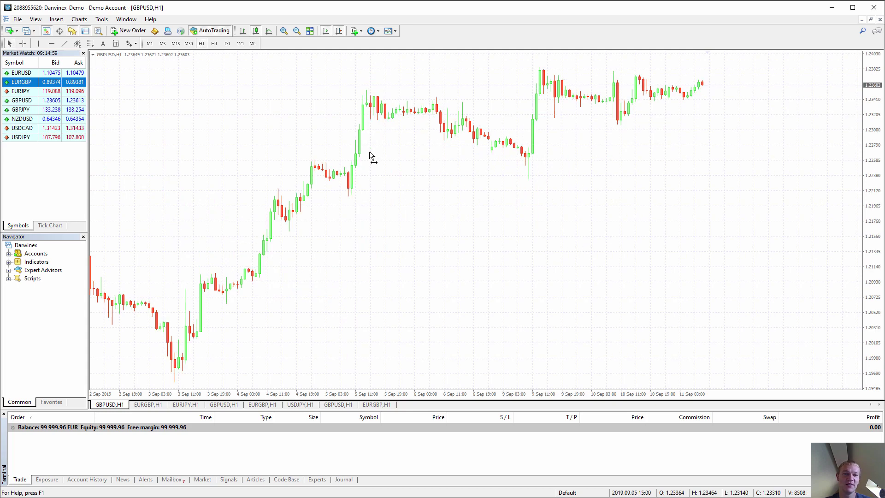